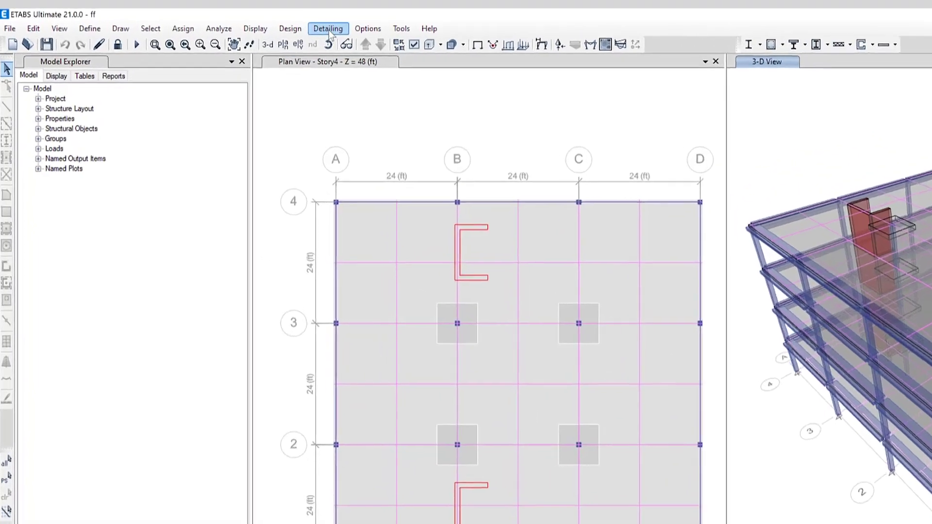
Open Story4's beam detailing to view beam CB-1's rebar elevation and Section-1
click(256, 26)
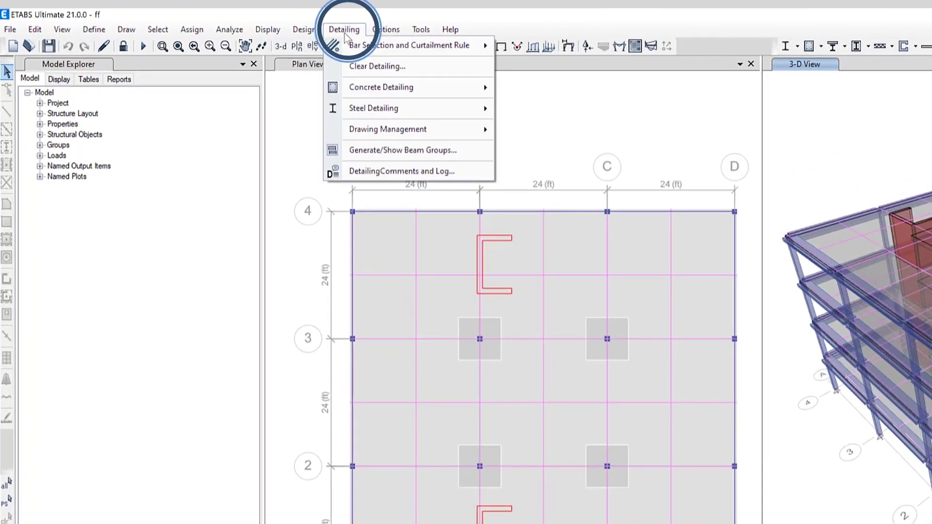
click(375, 89)
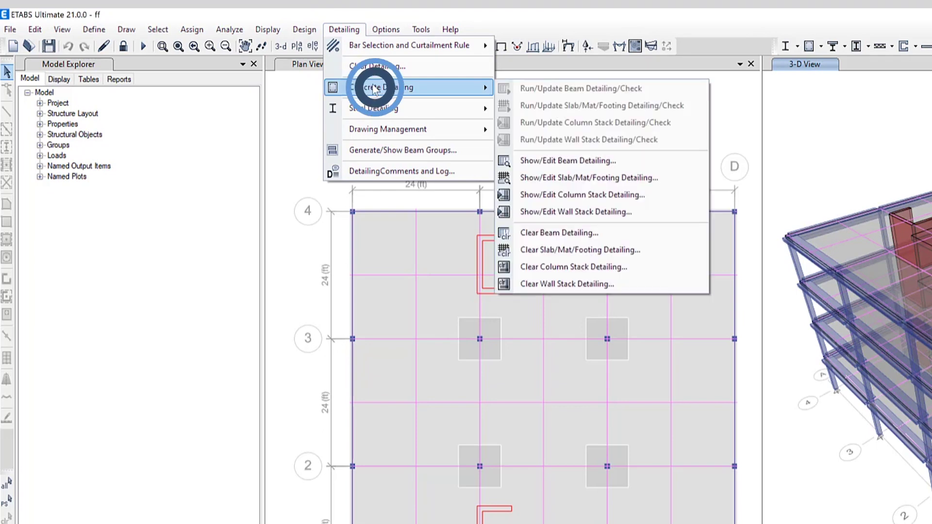
click(619, 161)
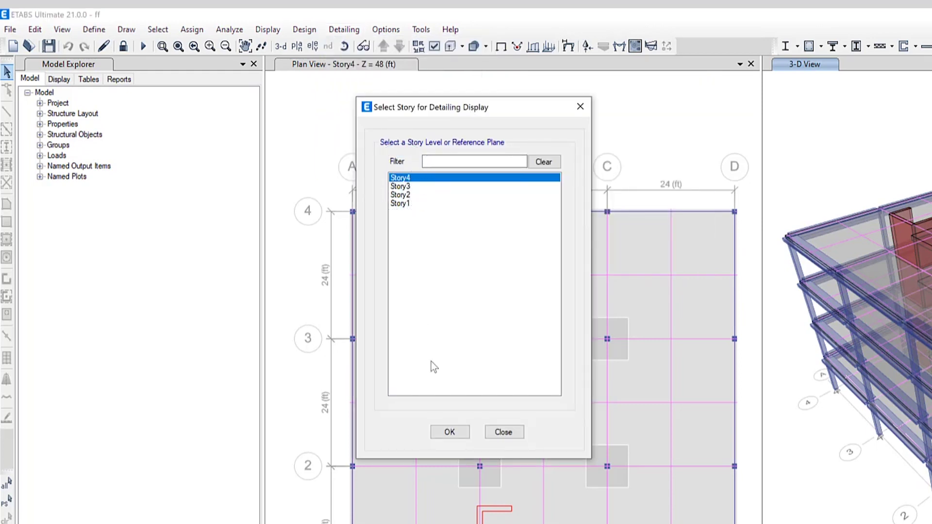
click(447, 431)
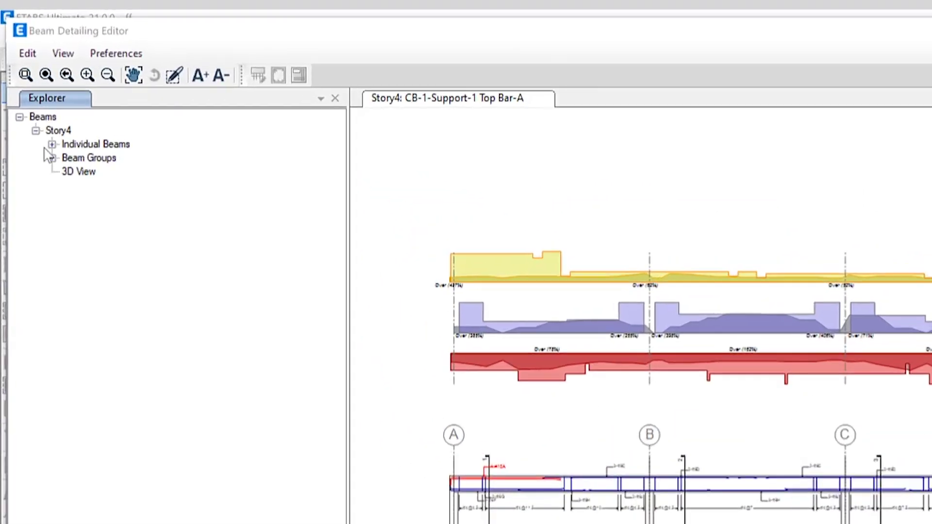
Display CB-1's Section-3 cross-section, then select its Support-1 Top Bar-A
click(29, 86)
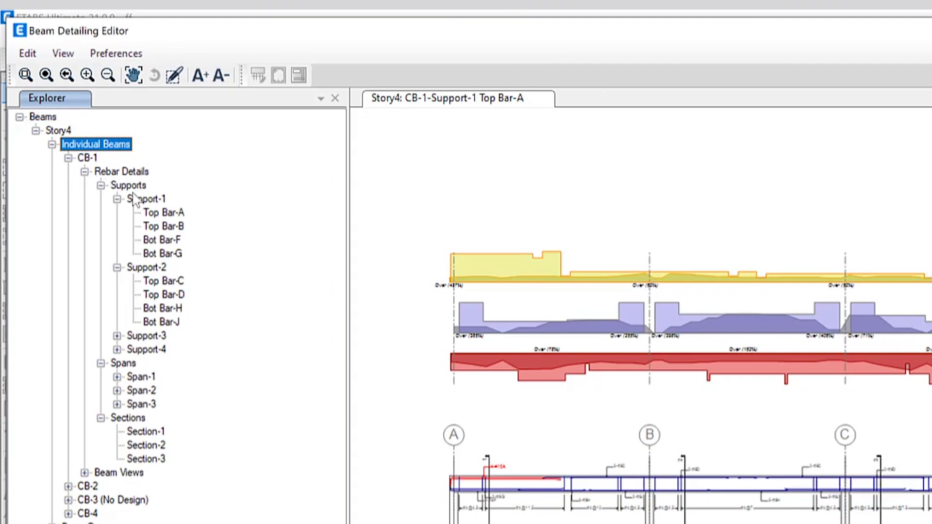
click(101, 184)
click(101, 363)
click(148, 459)
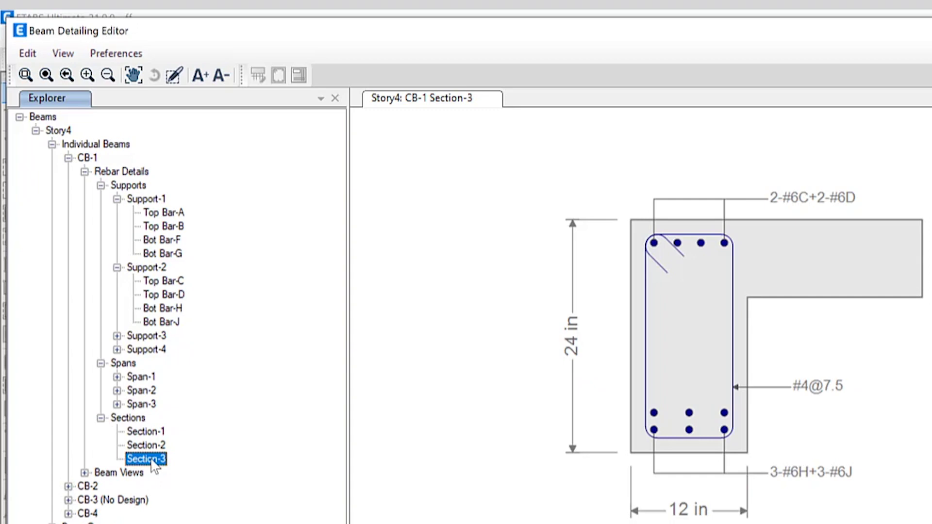
click(163, 213)
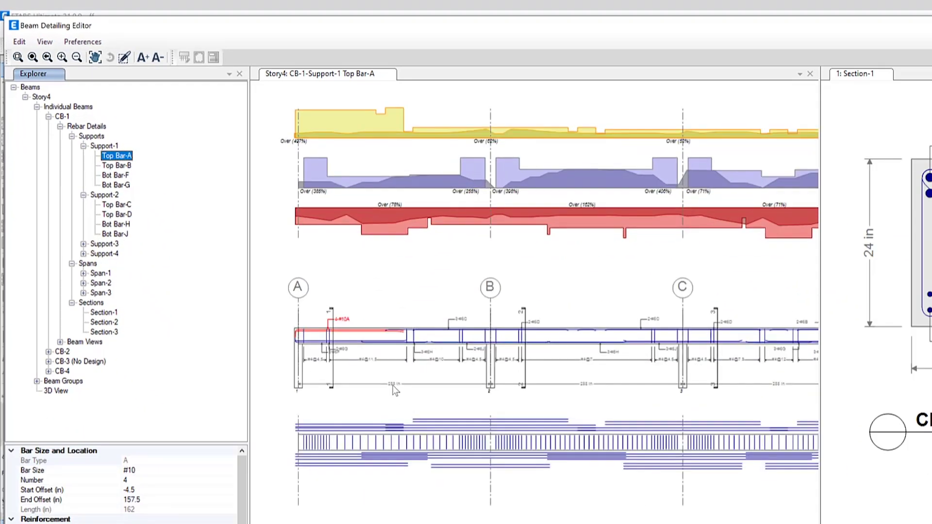
Inspect CB-1's Support-1 Top Bar-B and bottom bar G, then return to Top Bar-A
scroll(396, 390, up, 5)
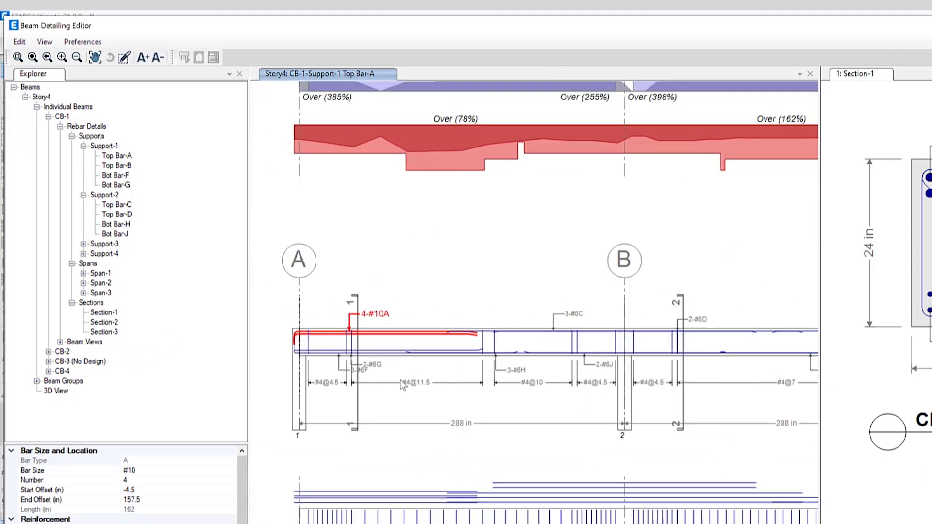
click(123, 167)
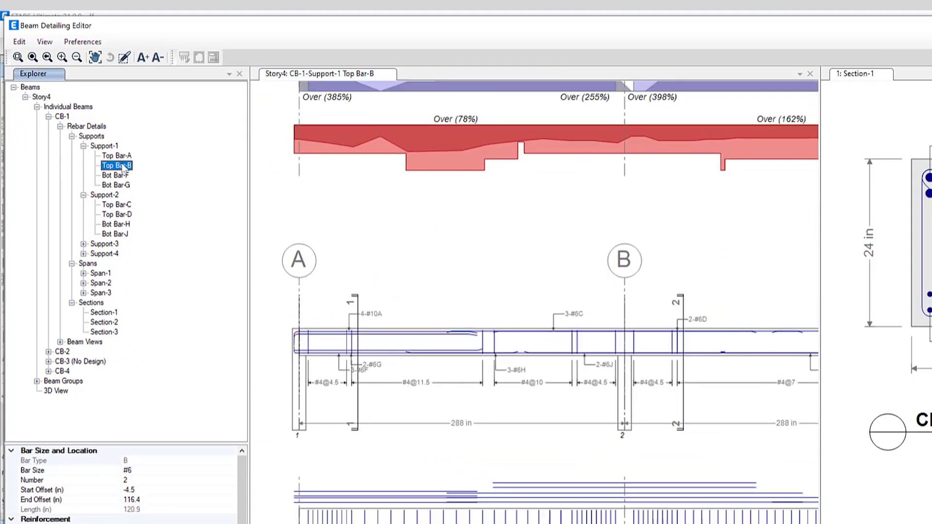
click(120, 184)
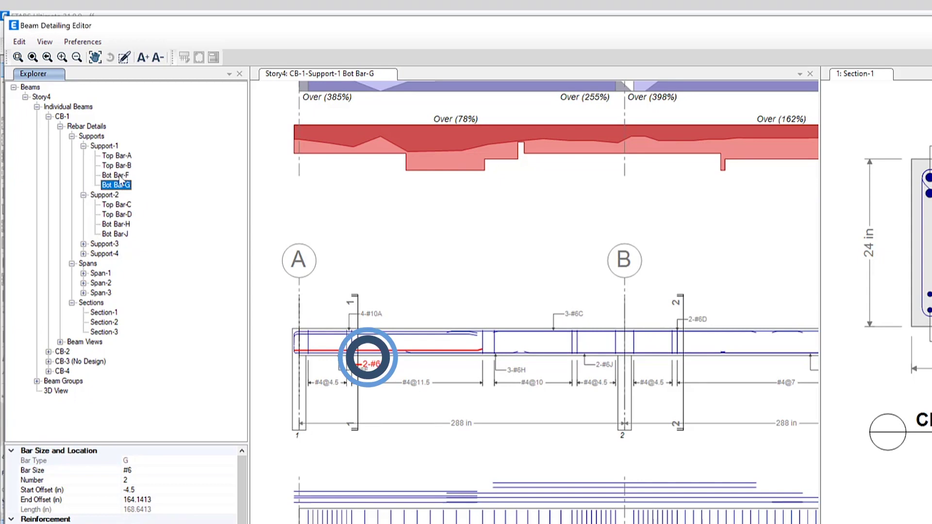
click(367, 358)
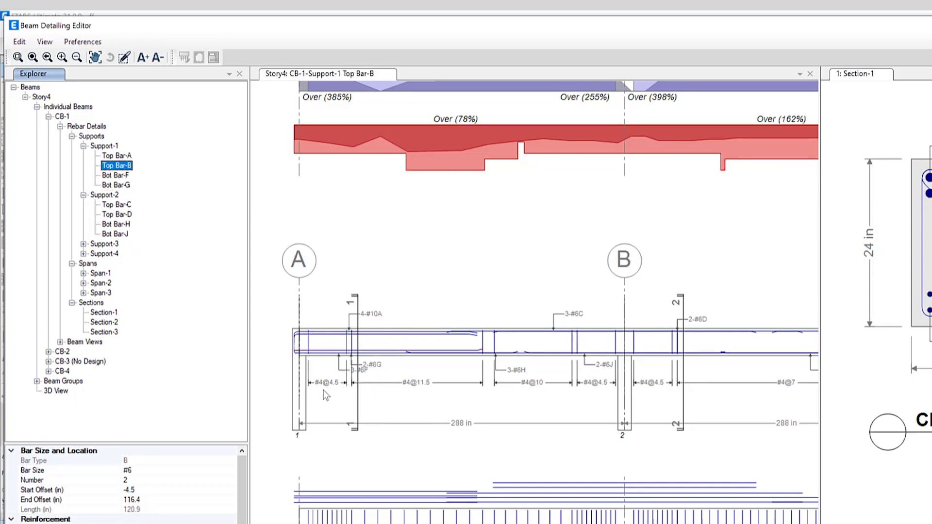
click(117, 156)
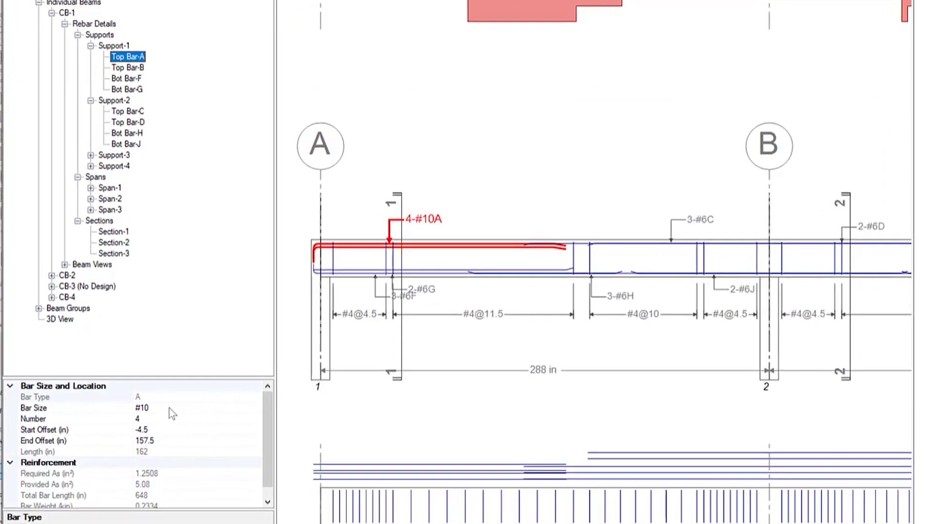
click(170, 411)
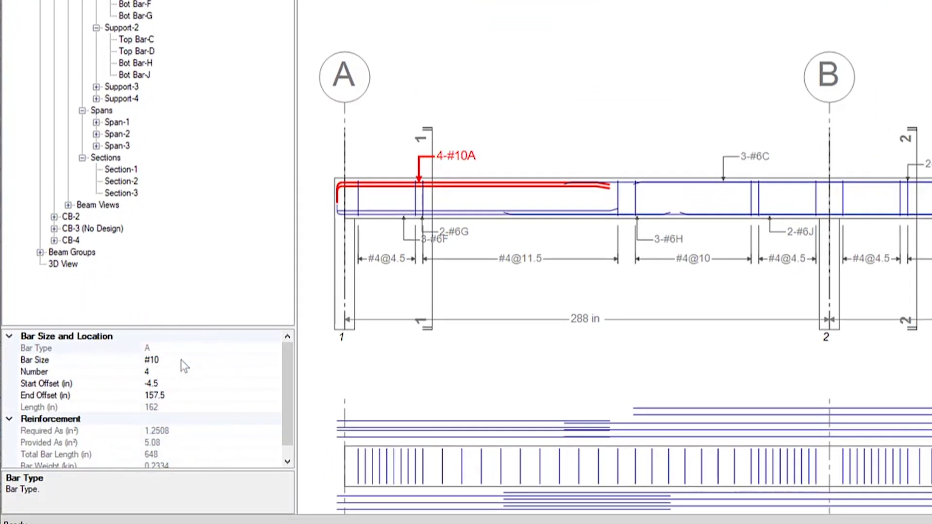
Change Top Bar-A from 4-#10 to 2-#8 bars
click(234, 359)
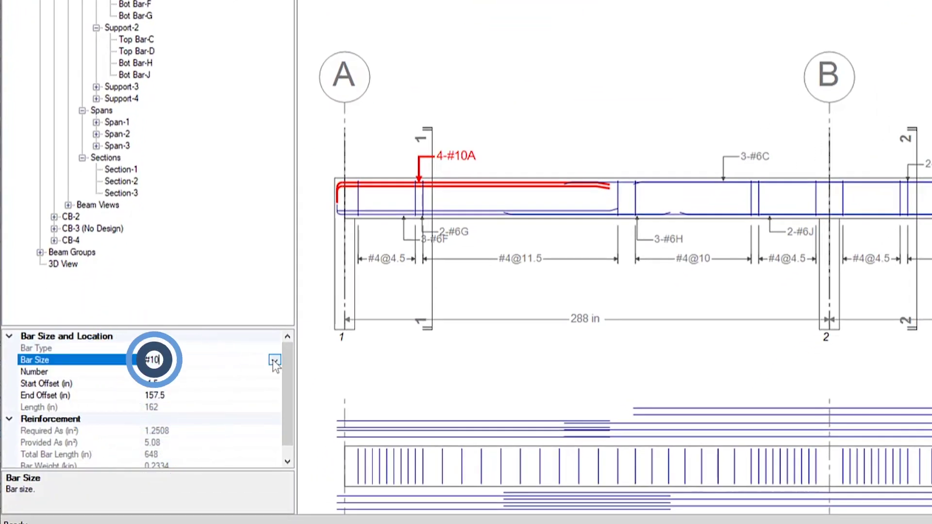
click(274, 360)
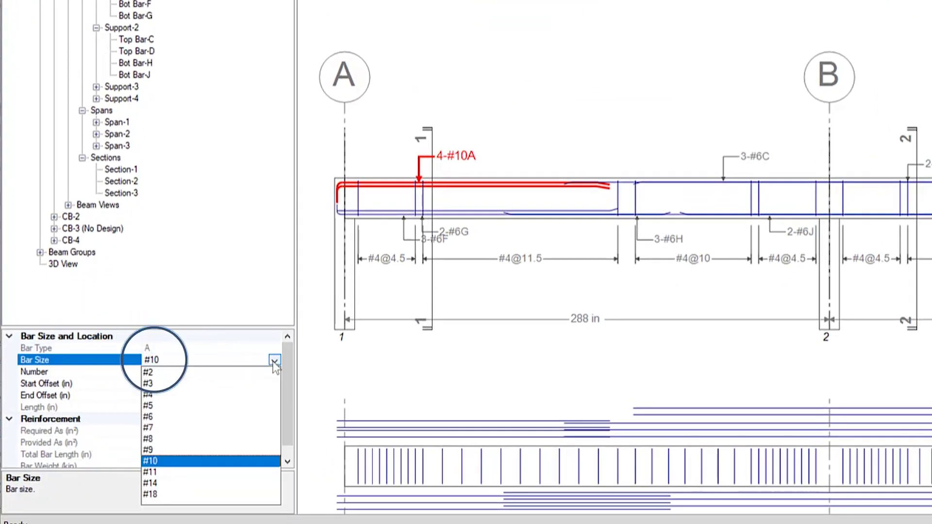
click(153, 439)
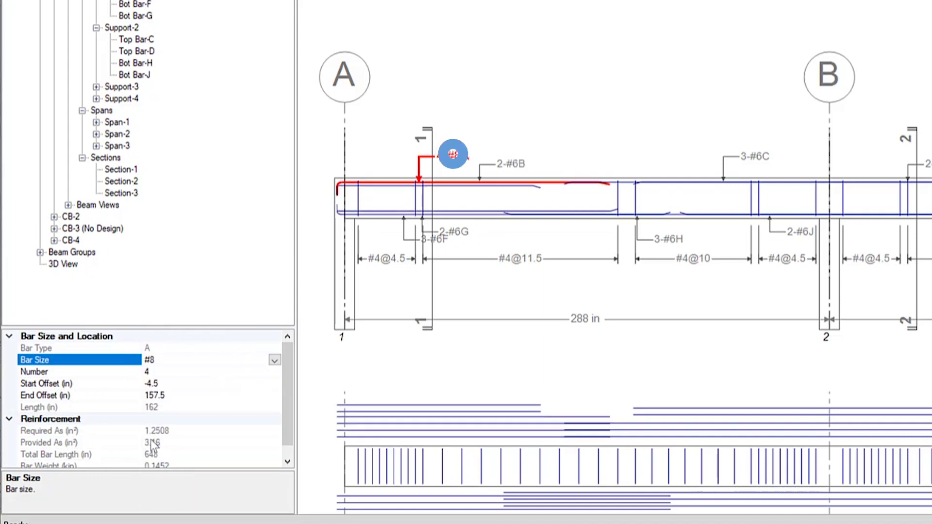
click(147, 372)
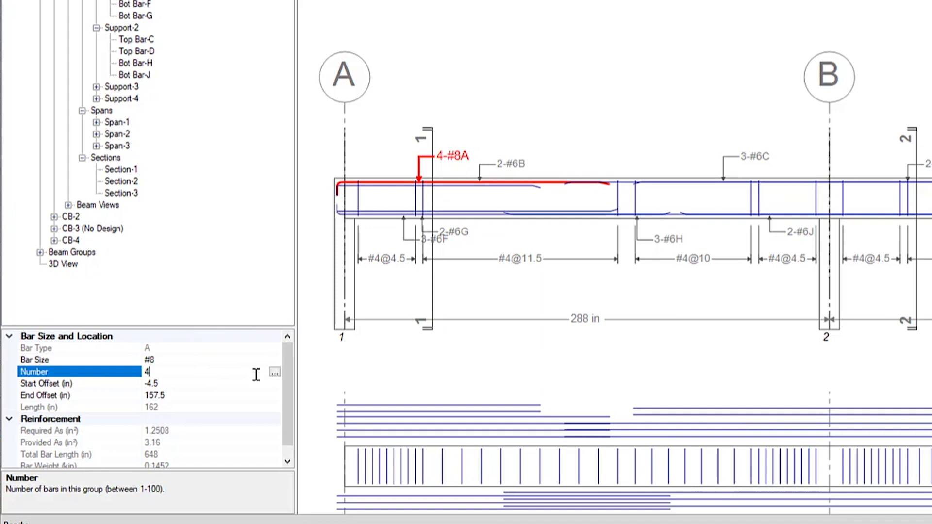
click(147, 371)
text(2)
click(147, 363)
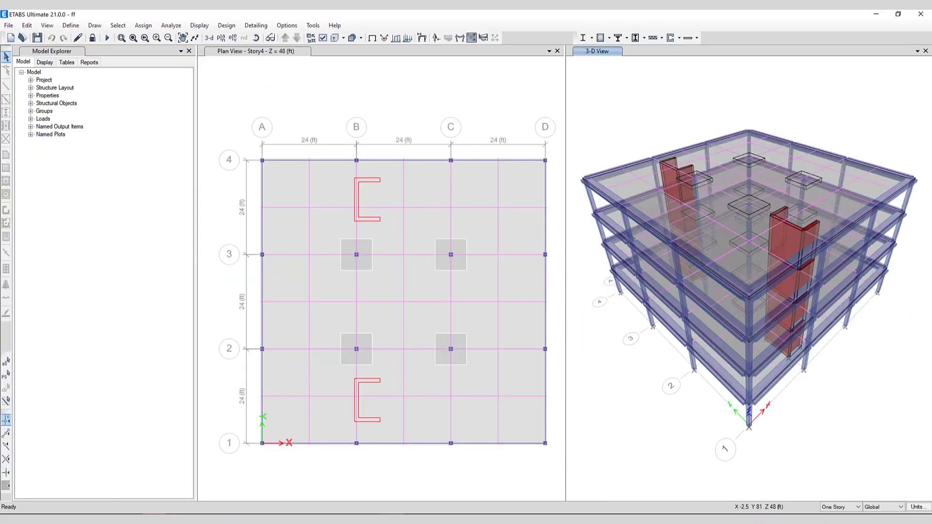
Open slab detailing for Story4, showing the layout plan with 17.8119 kip total rebar
click(256, 25)
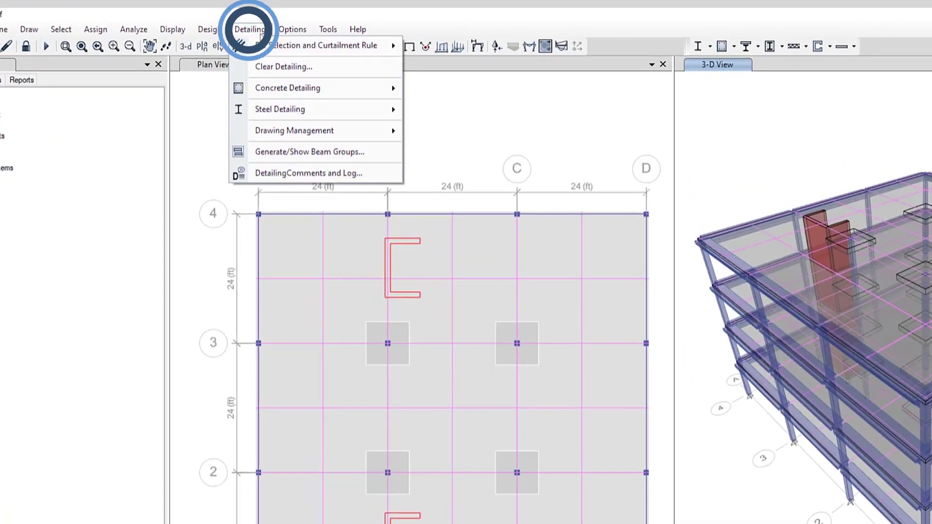
click(286, 89)
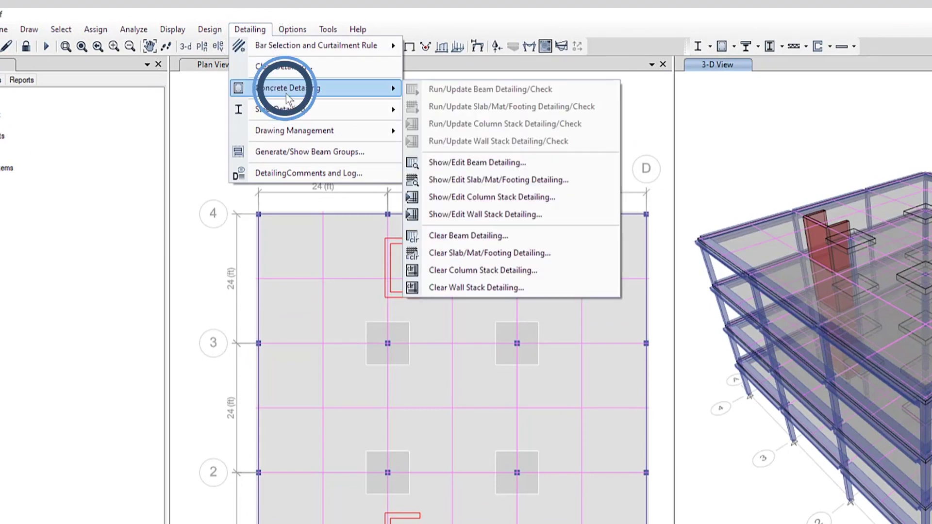
click(480, 183)
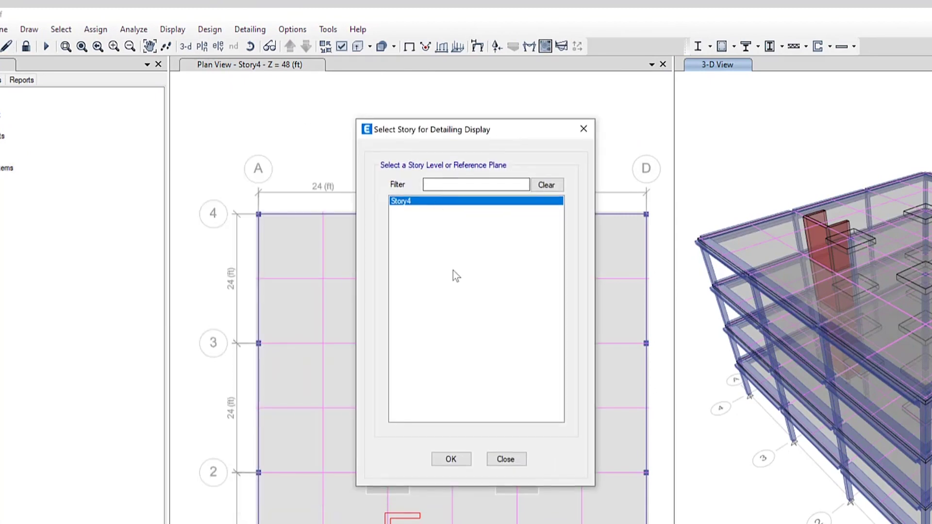
click(402, 201)
click(452, 459)
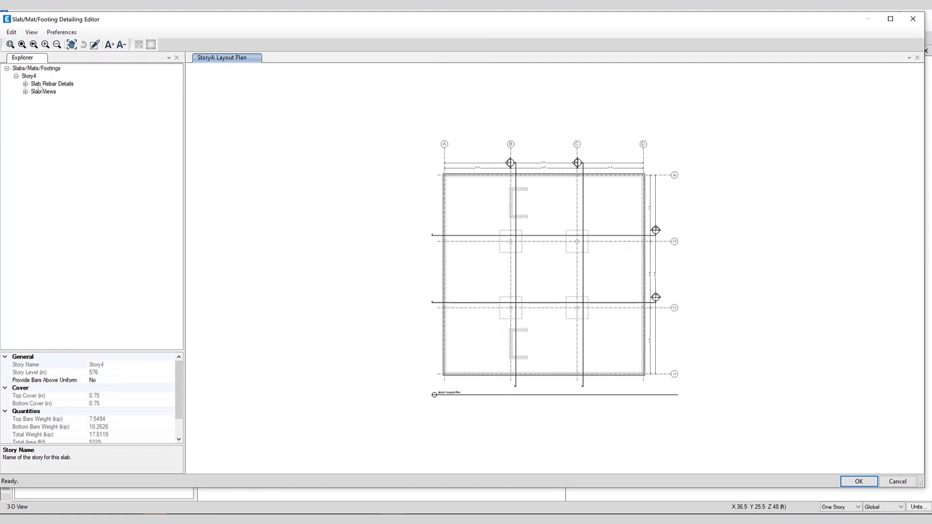
Expand Story4's strip rebars to Layer-A strip CSA1 and edit its slab rebars
click(25, 84)
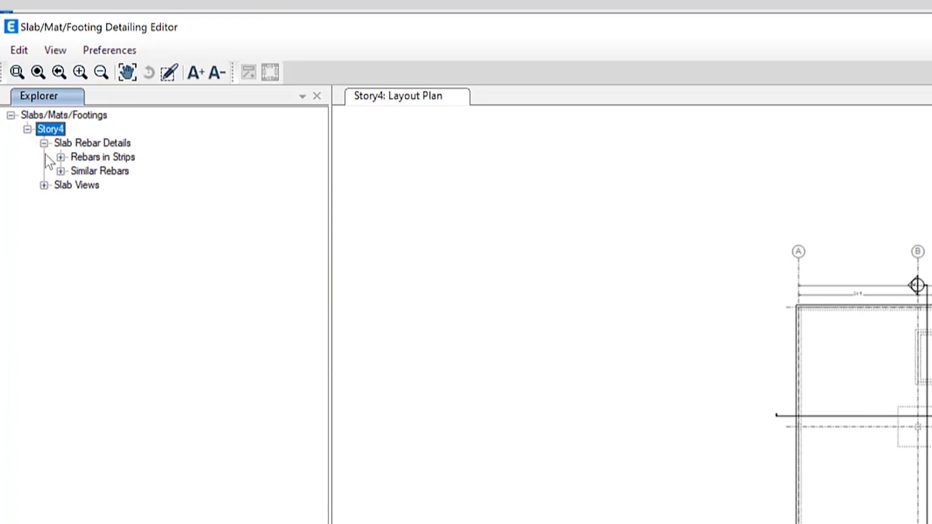
click(59, 157)
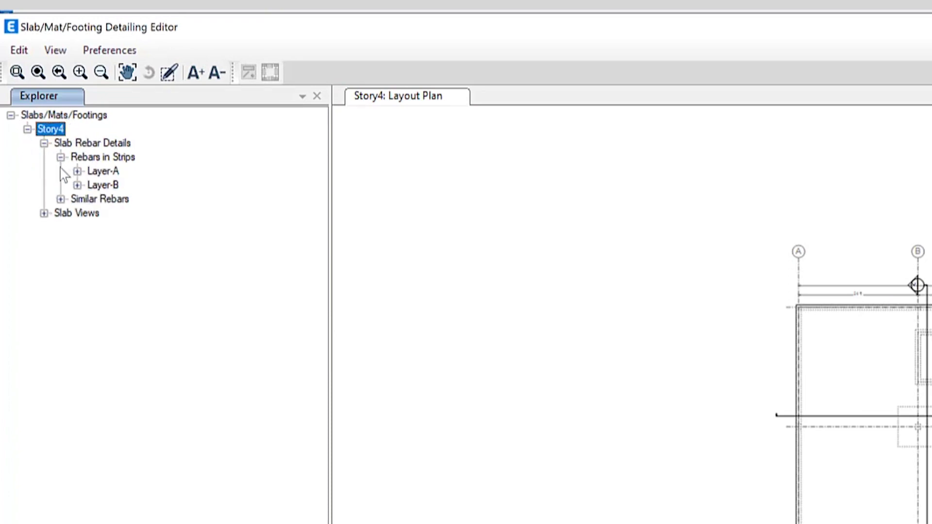
click(60, 199)
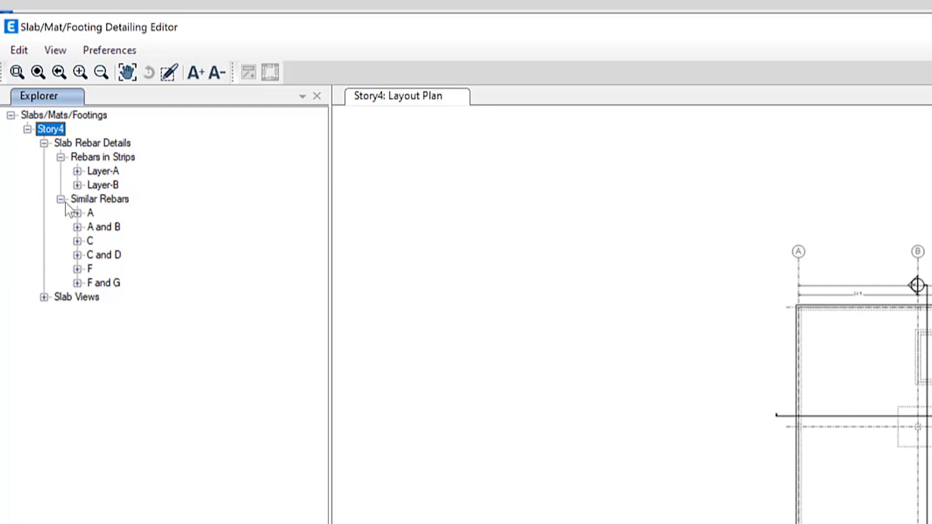
click(77, 171)
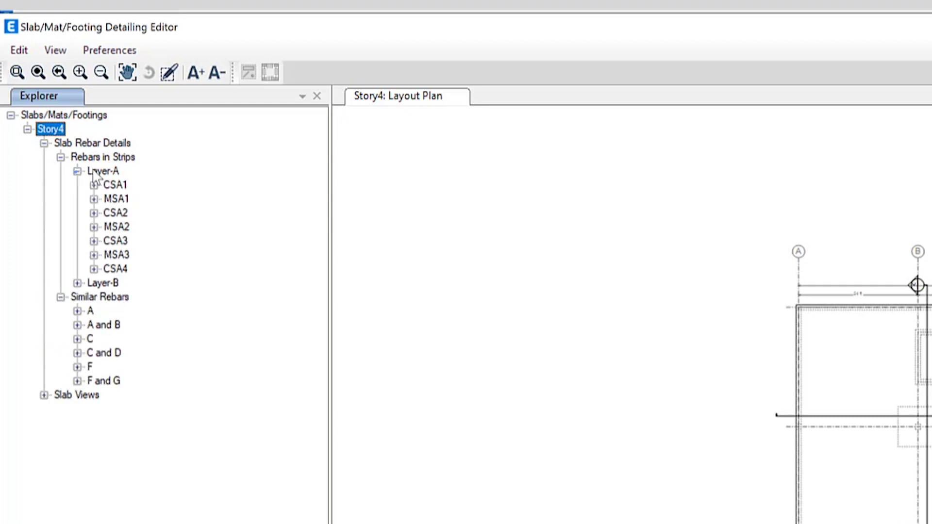
click(100, 171)
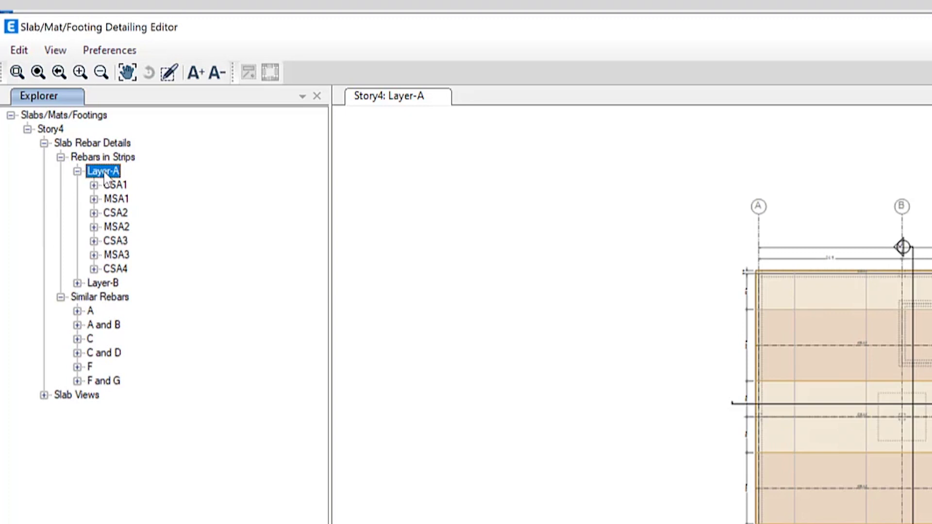
click(94, 185)
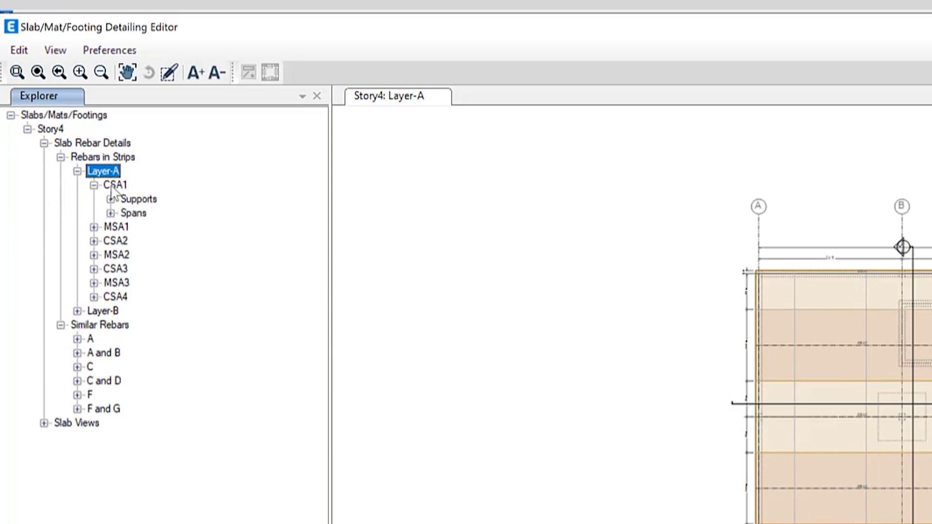
right_click(116, 187)
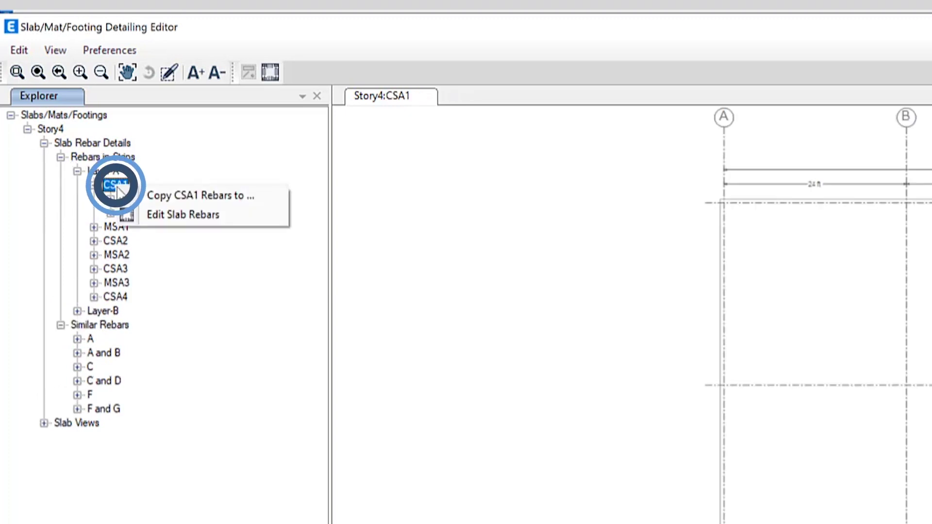
click(149, 215)
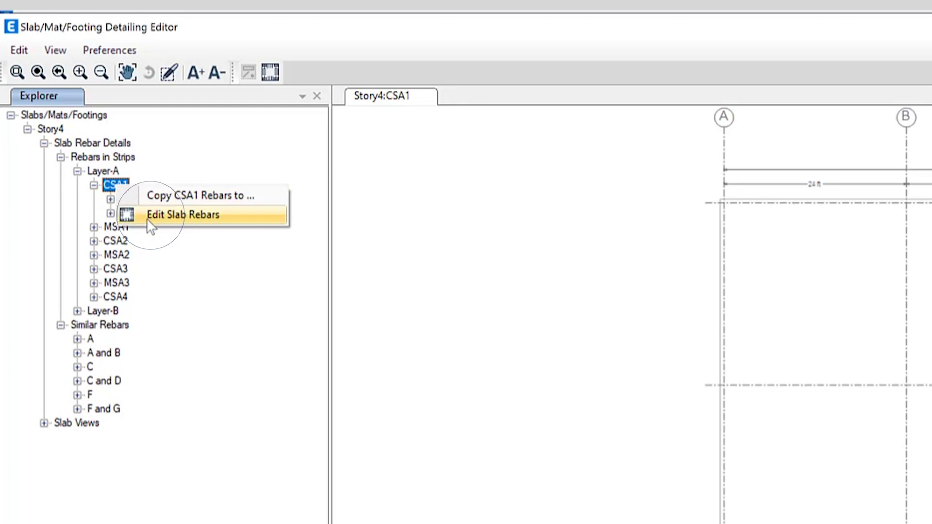
Enlarge CSA1's rebar table and review its Support rows
scroll(513, 358, up, 5)
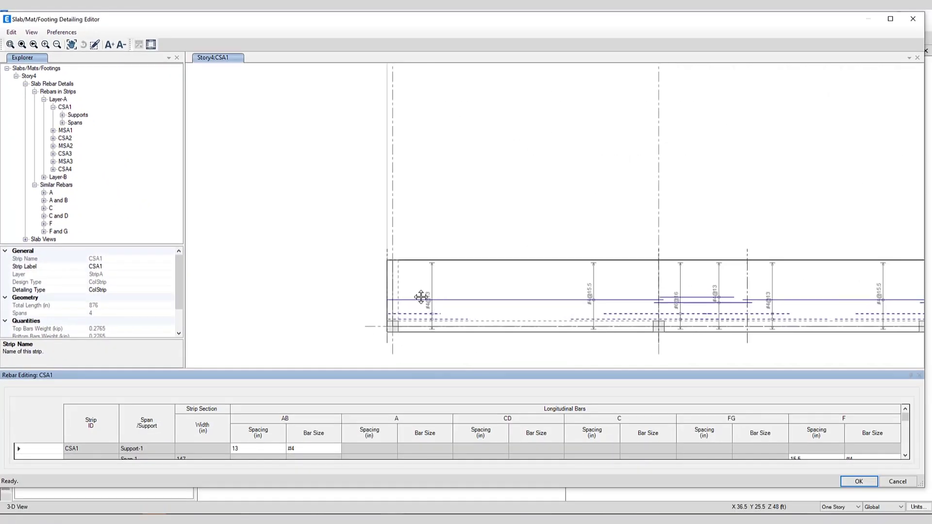
mouse_move(421, 298)
mouse_down()
mouse_move(323, 267)
mouse_move(304, 270)
mouse_up()
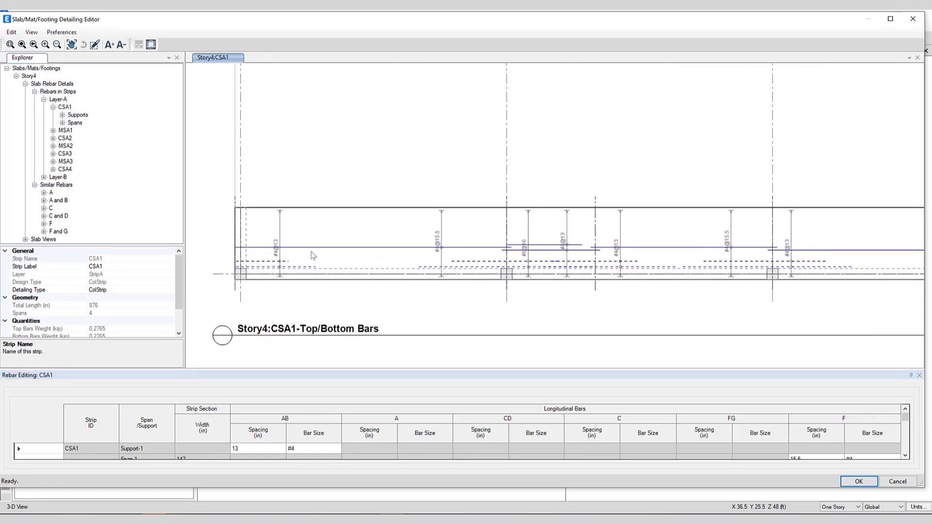
scroll(313, 255, up, 1)
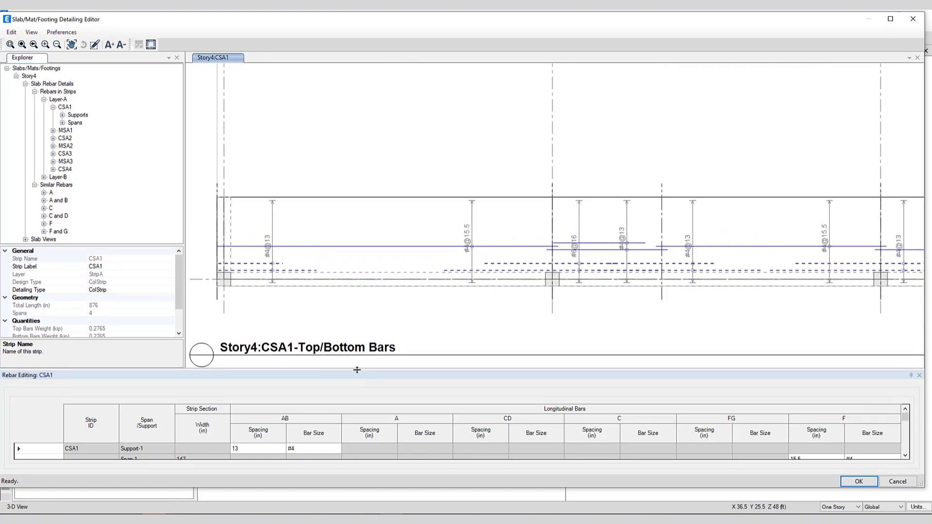
drag(357, 370, 360, 318)
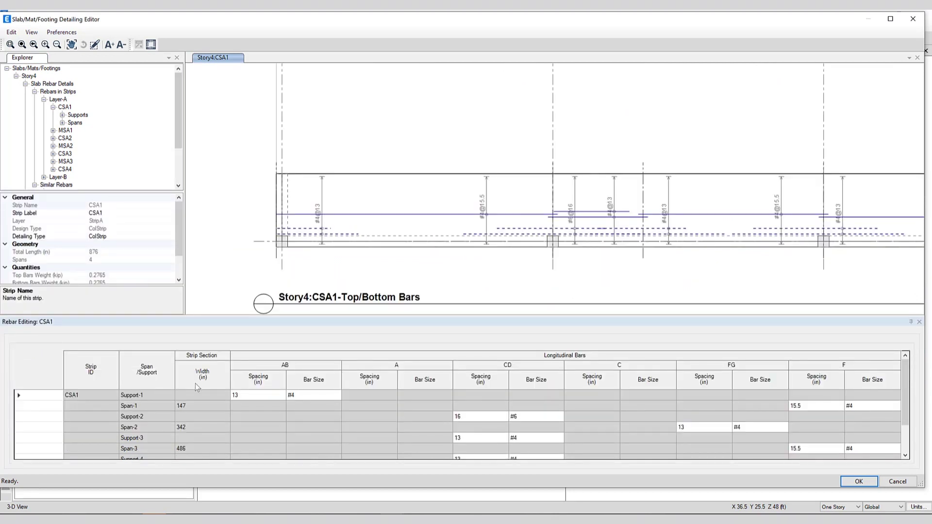
click(286, 395)
click(75, 402)
click(140, 414)
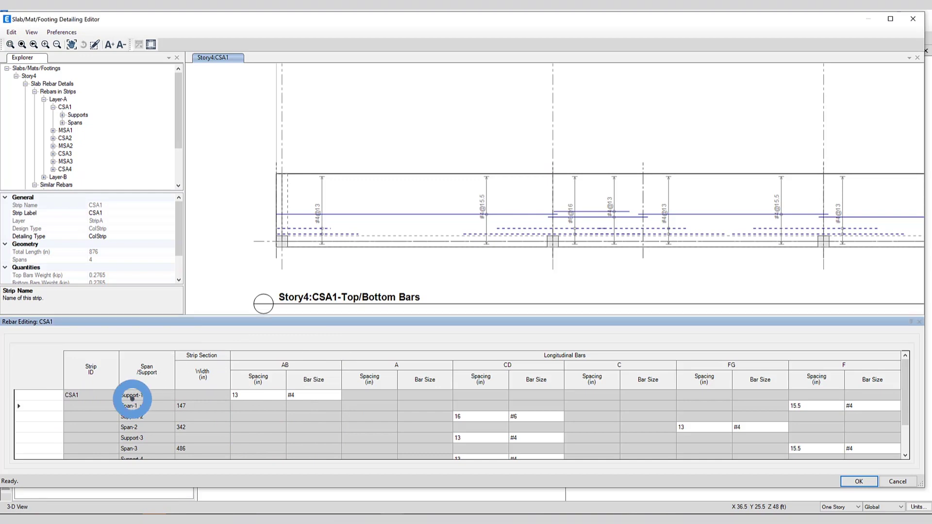
click(132, 423)
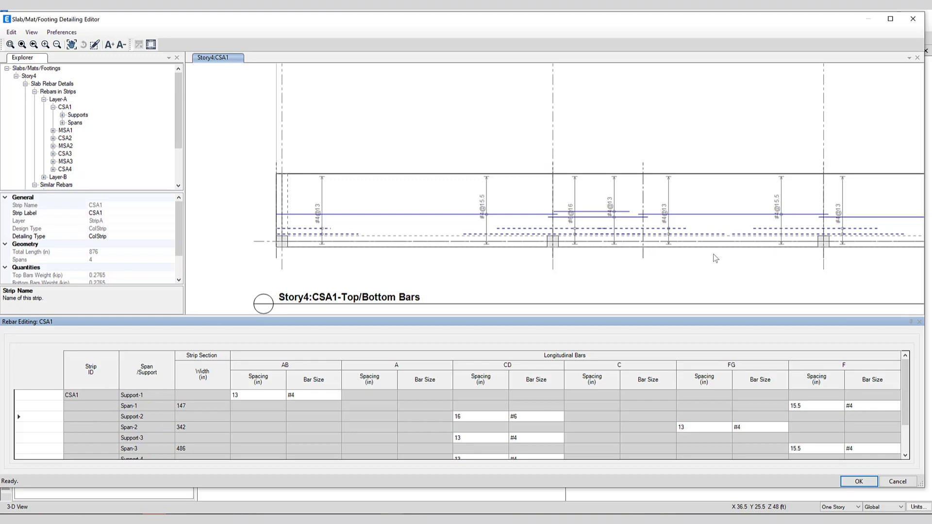
Set Support-1's AB bars to #2 at 16 in spacing
scroll(326, 217, up, 3)
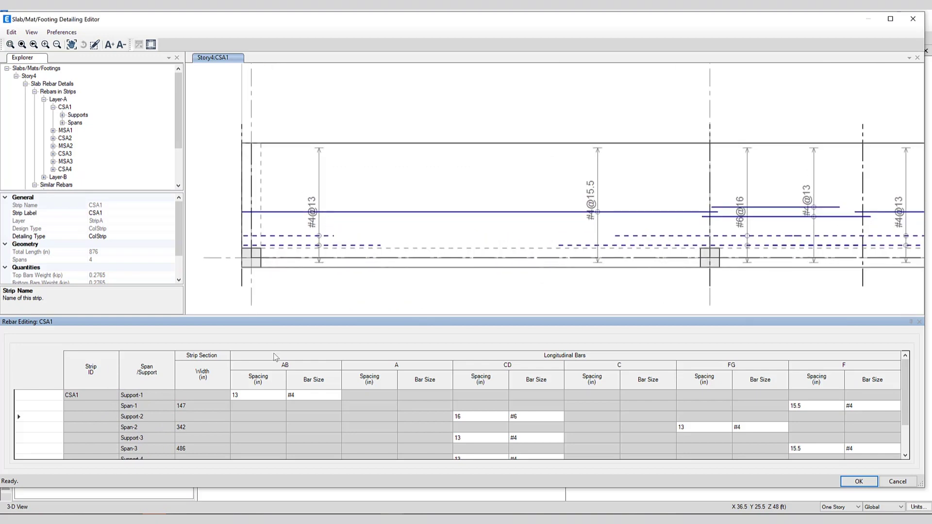
click(314, 394)
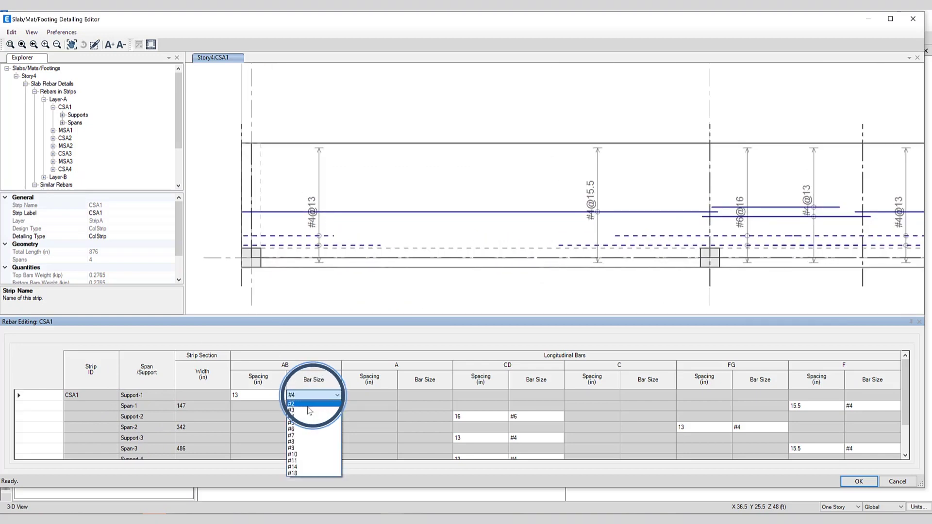
click(307, 405)
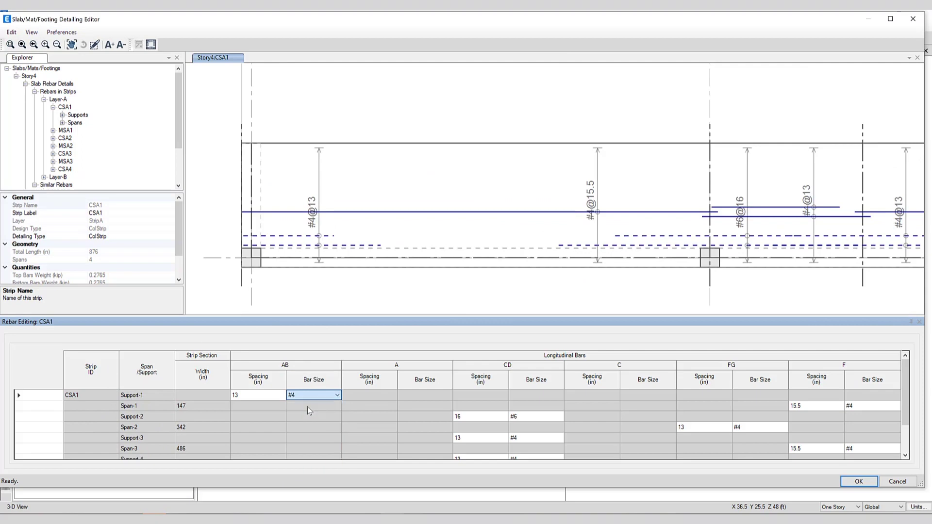
click(248, 395)
text(1)
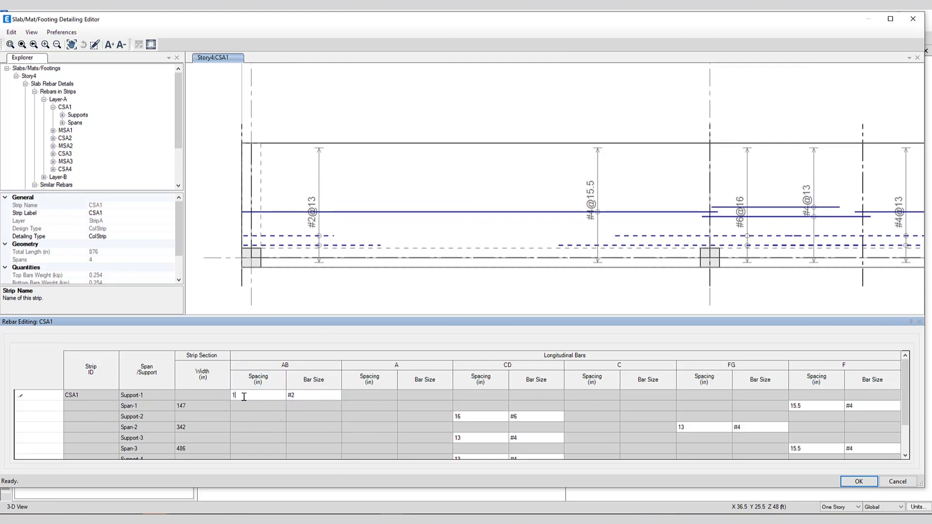
text(6)
click(314, 395)
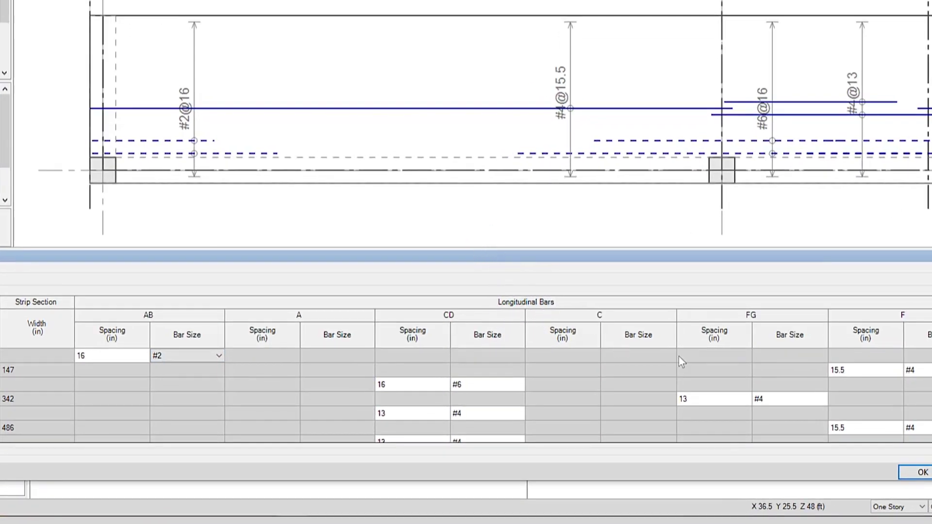
Review CSA1's properties: 876 in long, 4 spans, 0.6254 kip rebar weight
scroll(684, 357, down, 1)
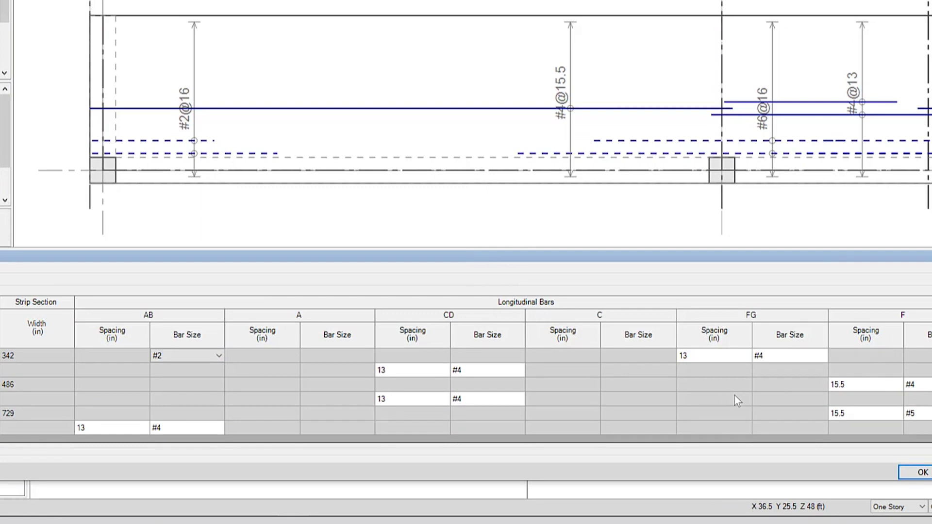
scroll(699, 383, up, 1)
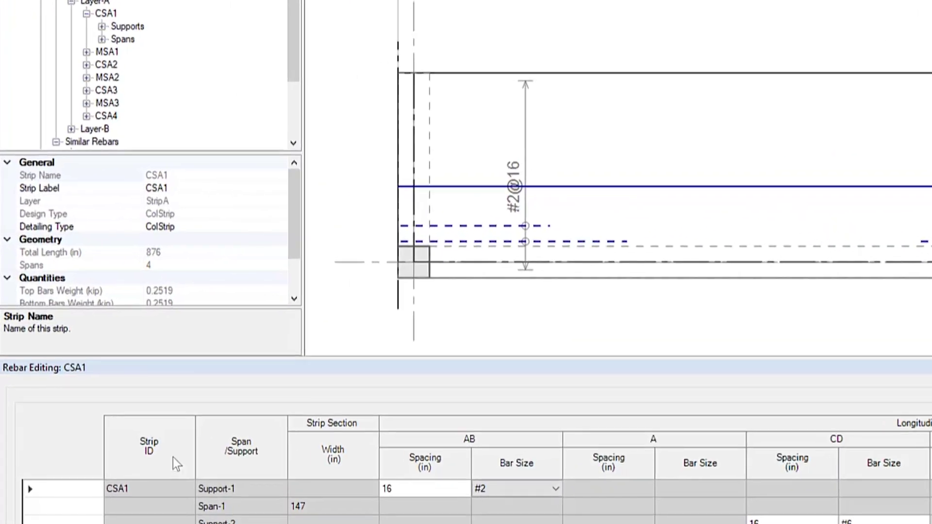
drag(294, 228, 285, 193)
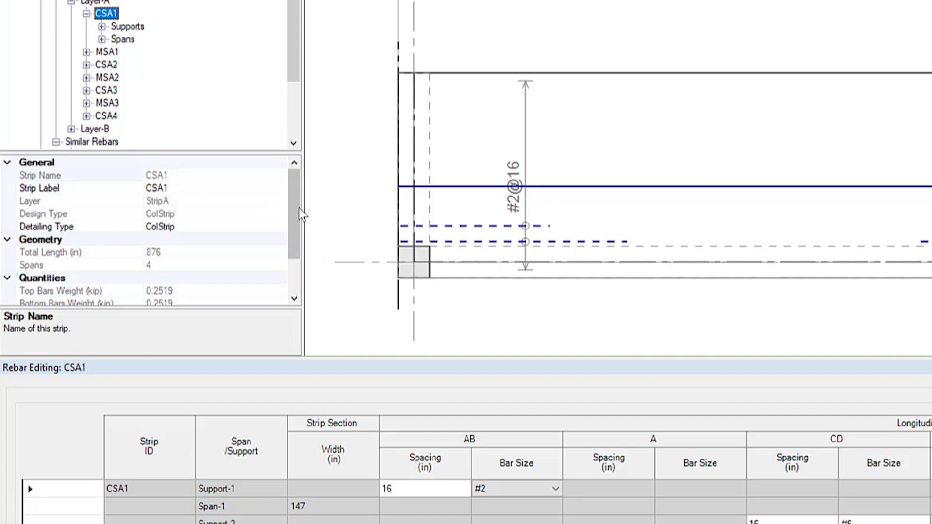
click(298, 203)
drag(297, 226, 299, 260)
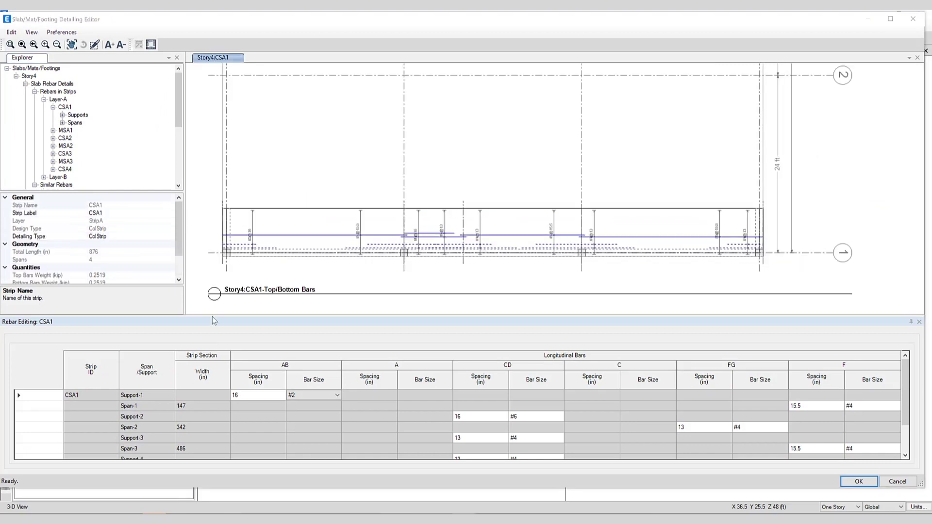
Enlarge the drawing and view Story4's slab objects plan and layout plan
drag(212, 316, 212, 395)
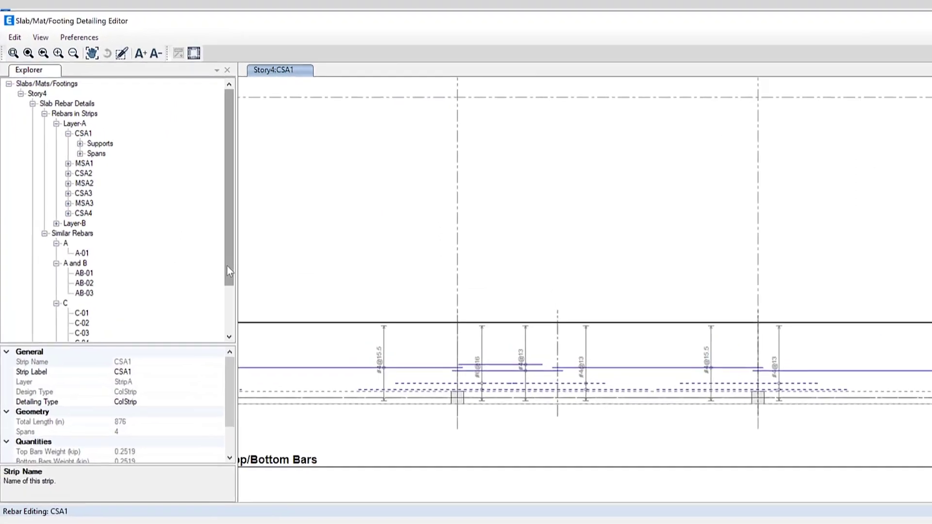
scroll(179, 211, down, 2)
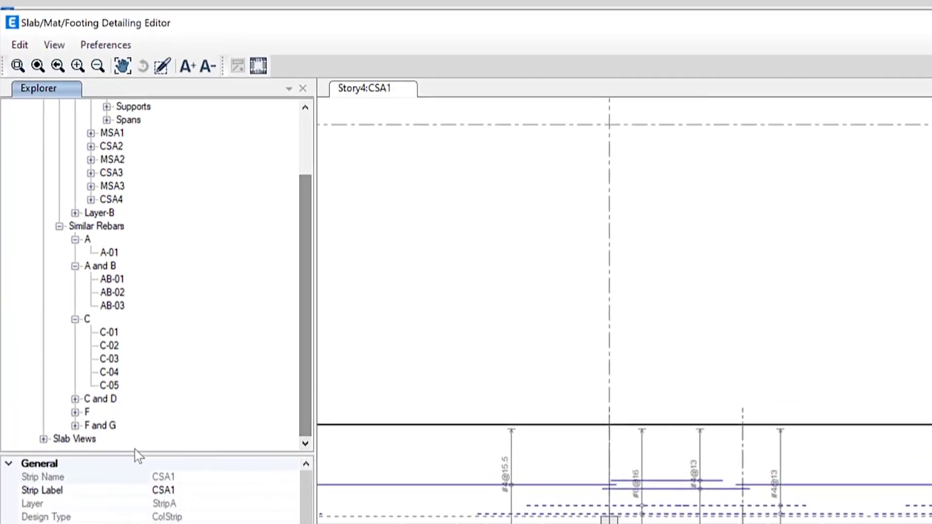
click(44, 440)
click(58, 386)
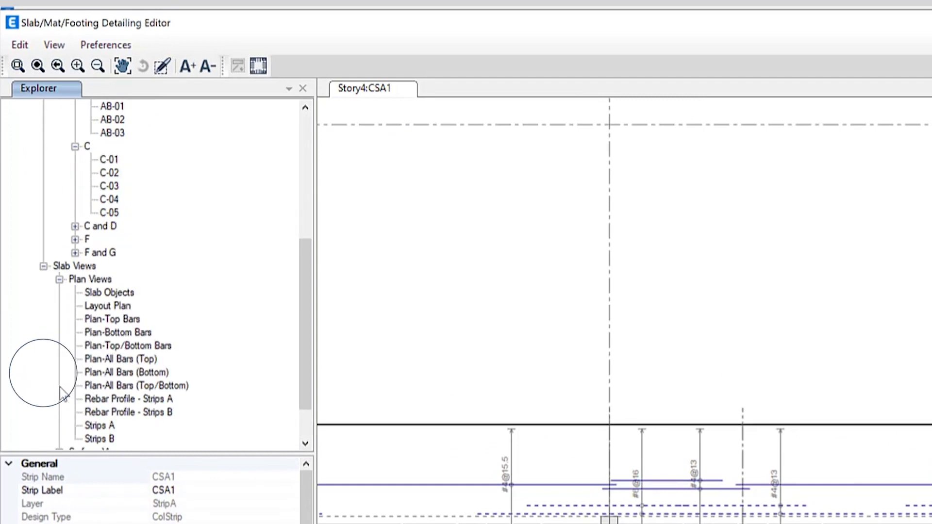
click(106, 293)
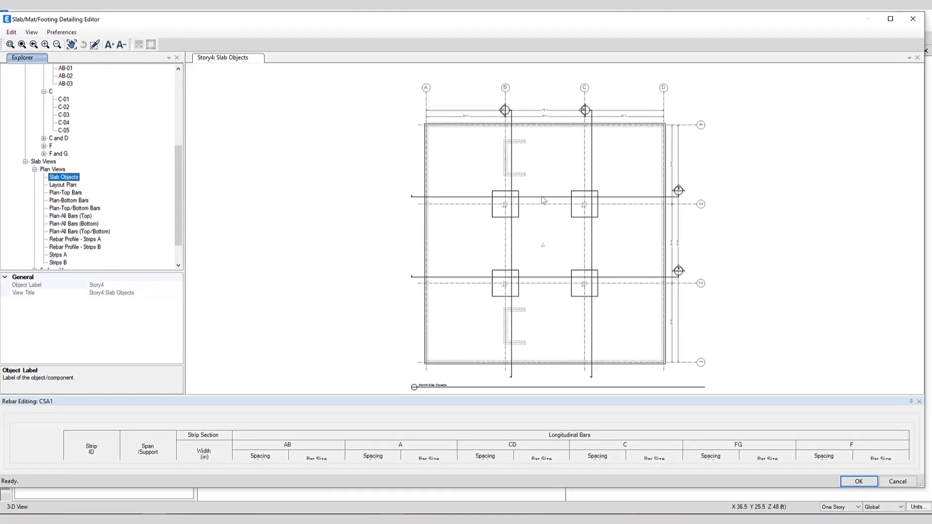
click(100, 283)
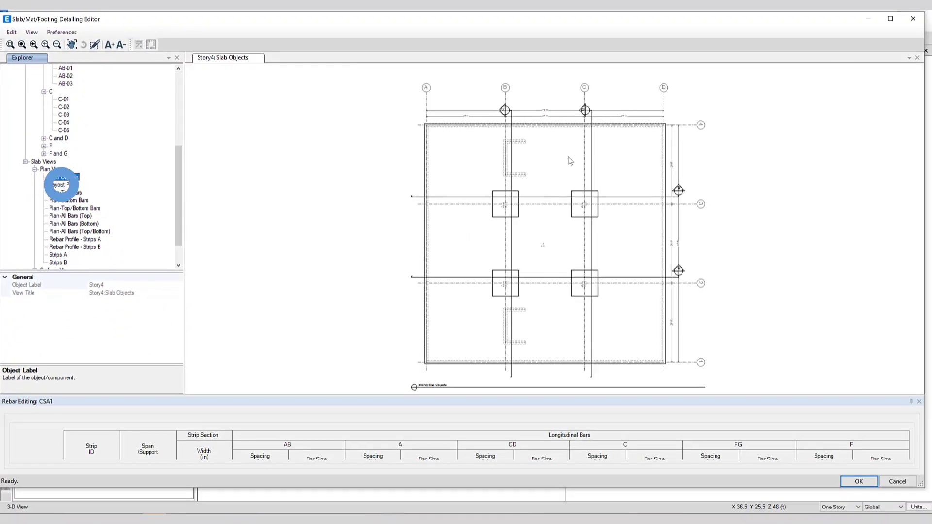
View the top-bars plan, all-top-bars plan, and rebar profiles A and B
click(78, 194)
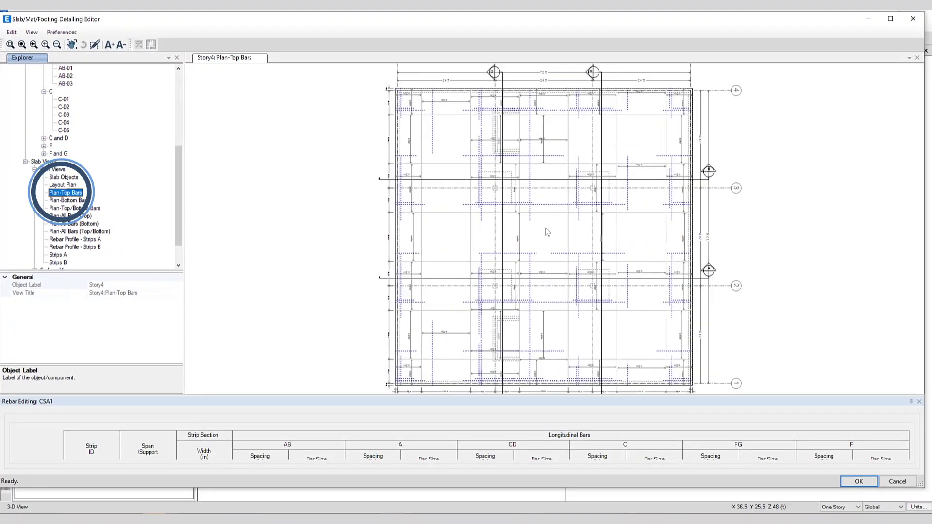
scroll(548, 232, up, 4)
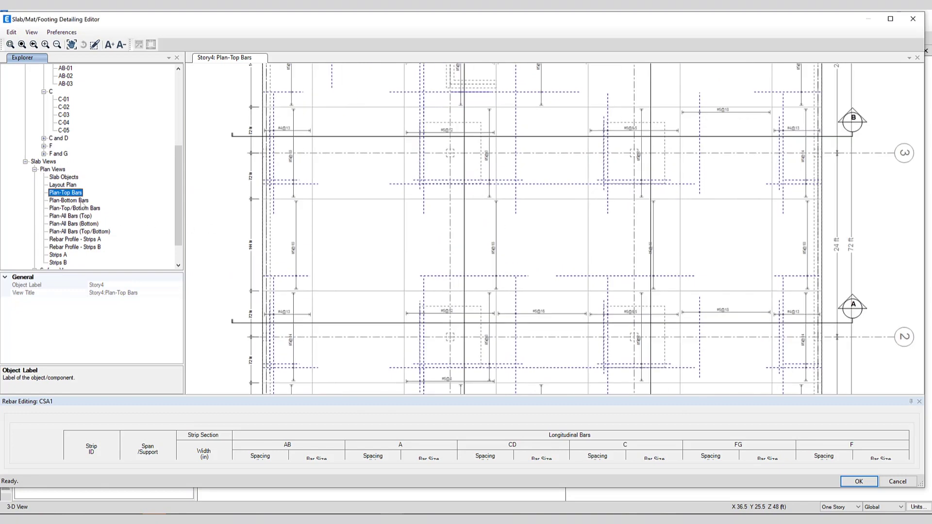
click(63, 216)
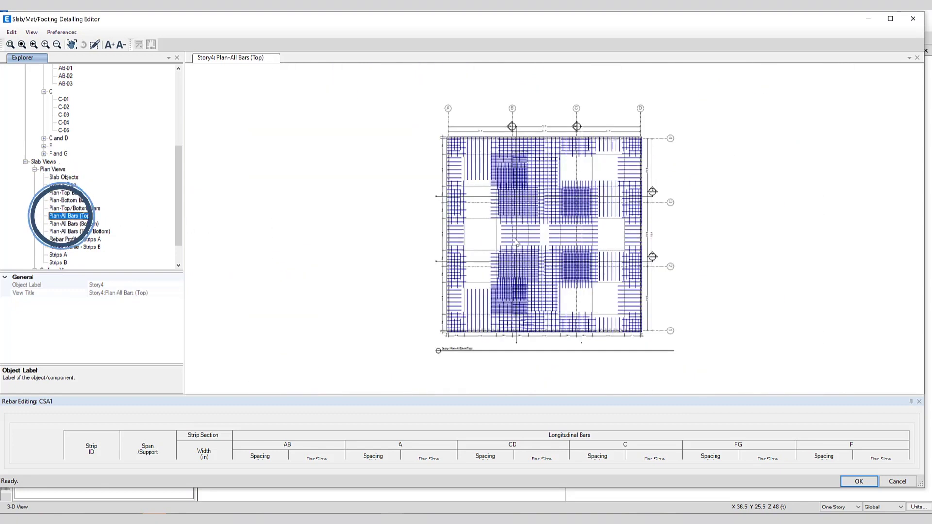
scroll(516, 242, up, 3)
scroll(555, 242, down, 1)
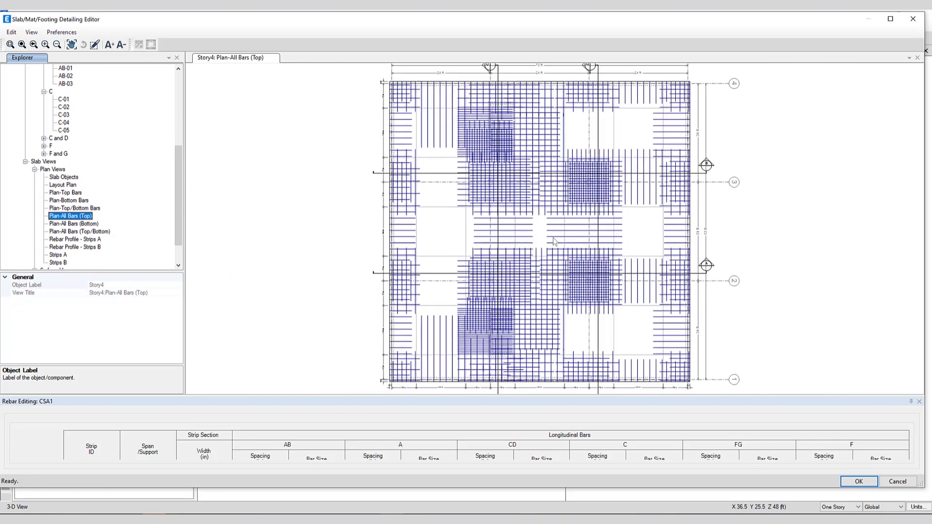
click(87, 239)
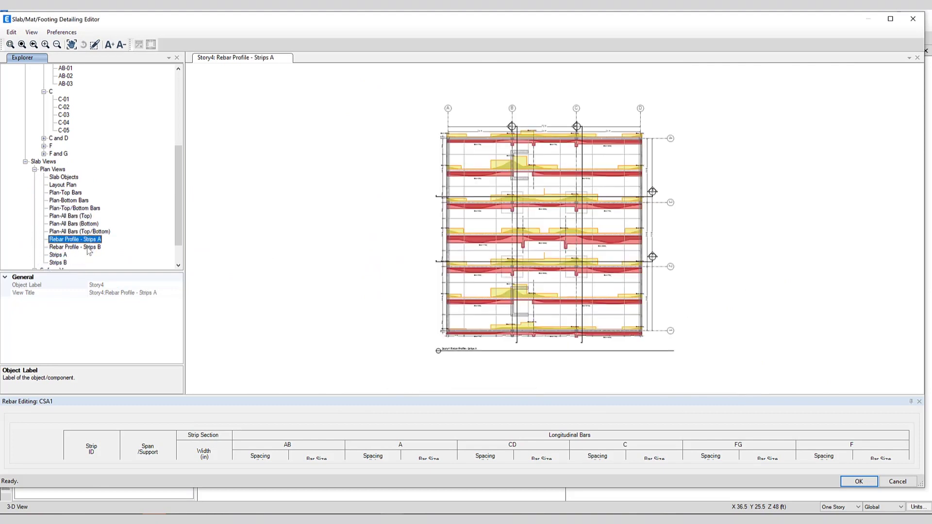
click(89, 248)
scroll(534, 245, up, 5)
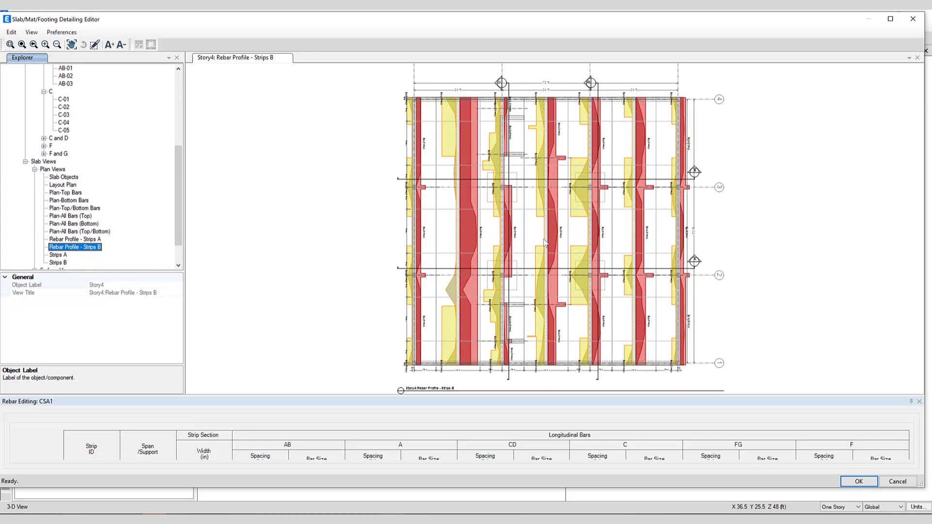
scroll(545, 240, down, 6)
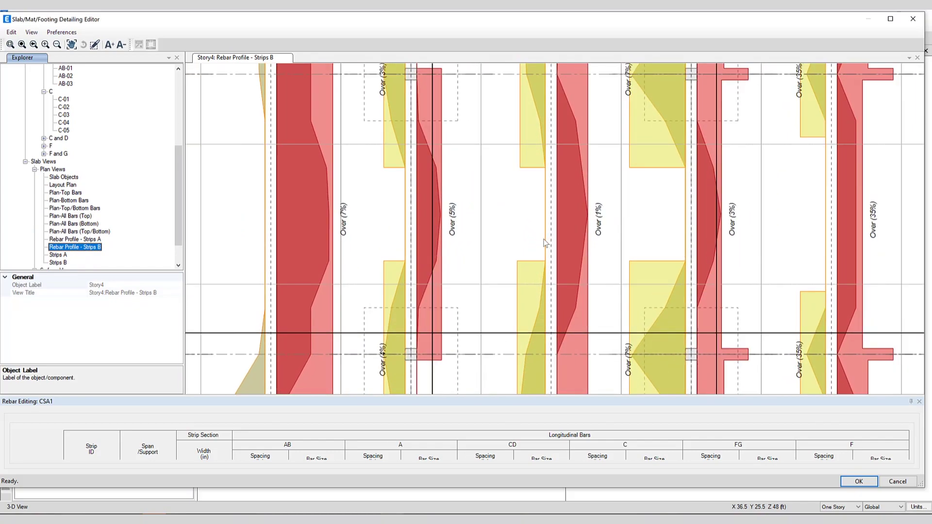
scroll(549, 243, down, 2)
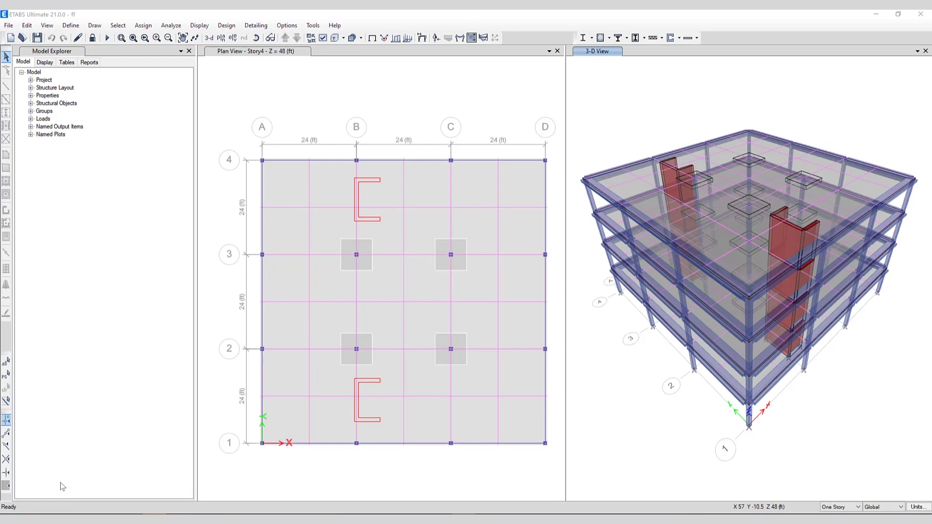
Open wall stack detailing, showing WS-1's elevation E-1 and C-shaped section Sec-1
click(256, 26)
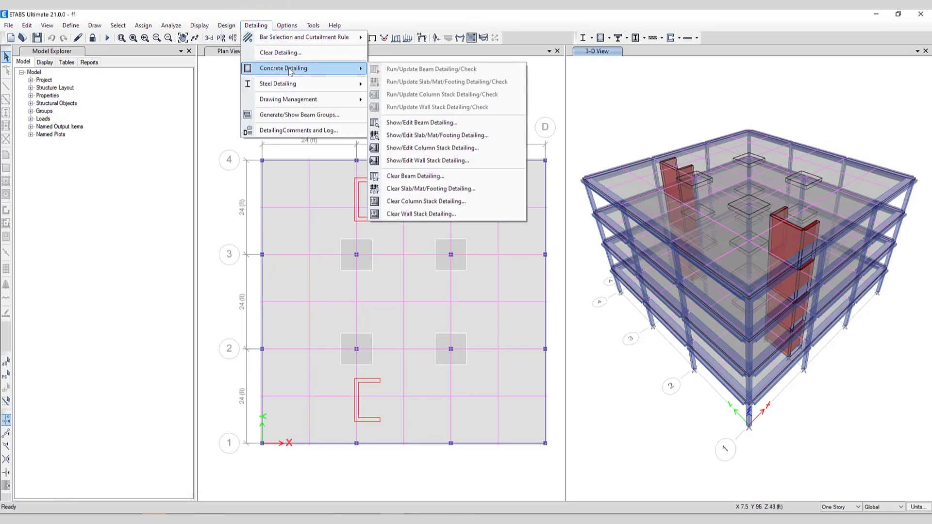
click(282, 68)
click(425, 161)
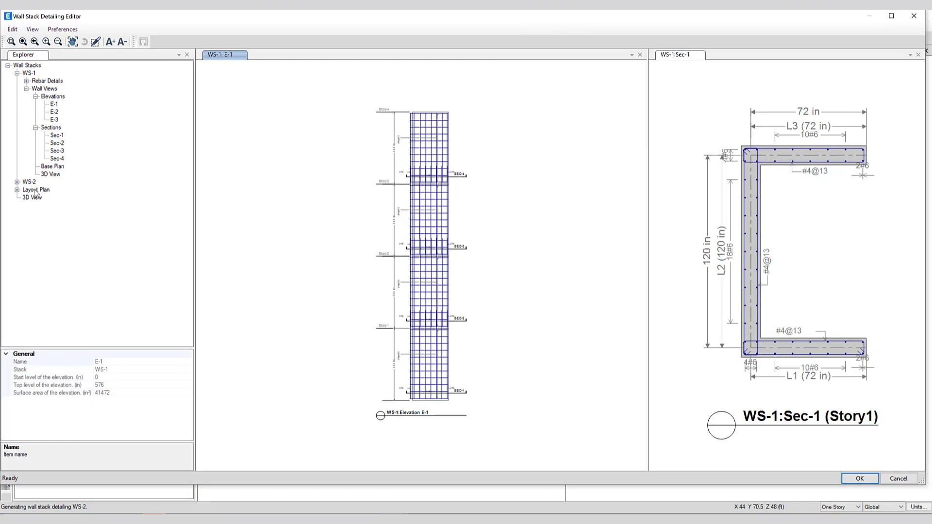
Show WS-2's Story4 pier section Sec-4 and inspect its legs L1 and L2
click(17, 182)
click(26, 190)
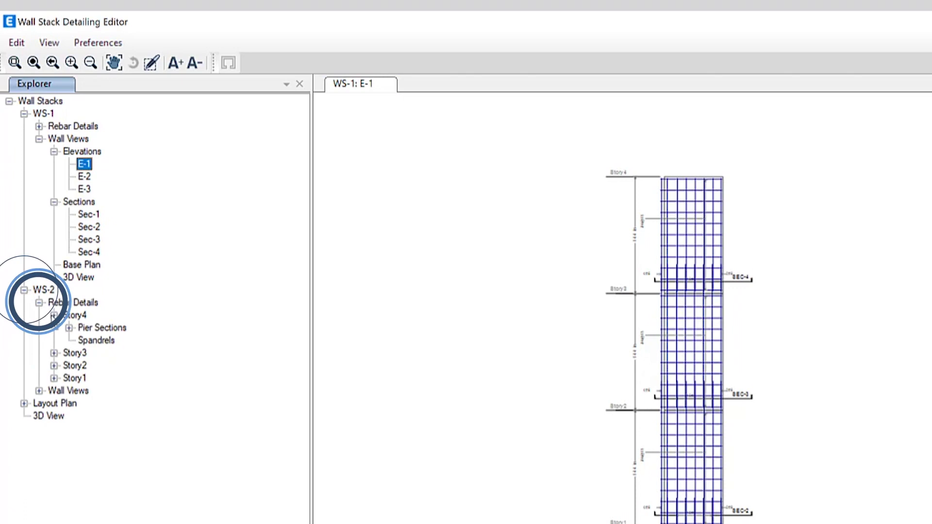
click(44, 205)
click(99, 341)
click(83, 340)
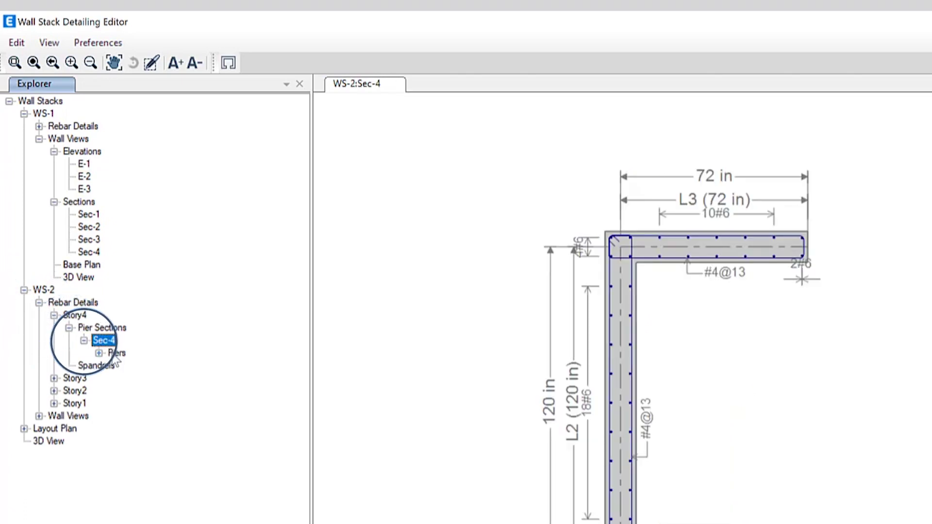
click(99, 353)
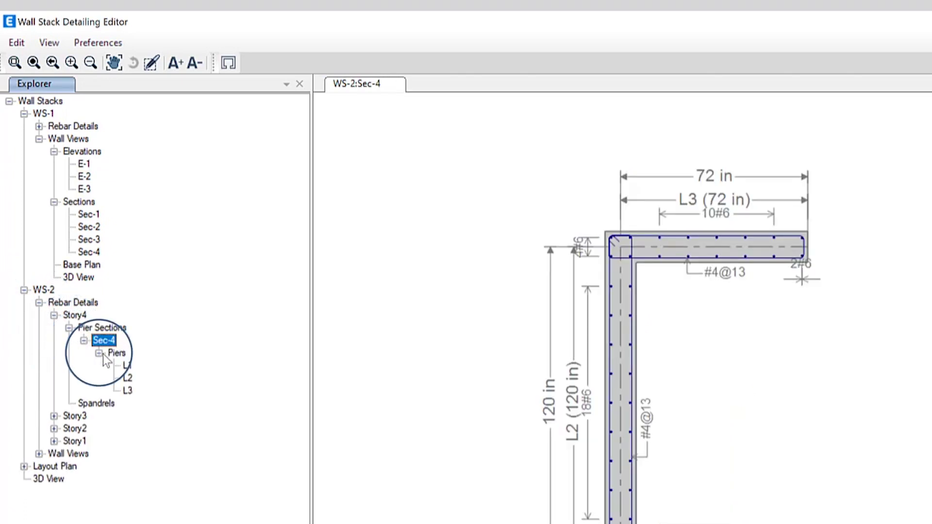
click(127, 365)
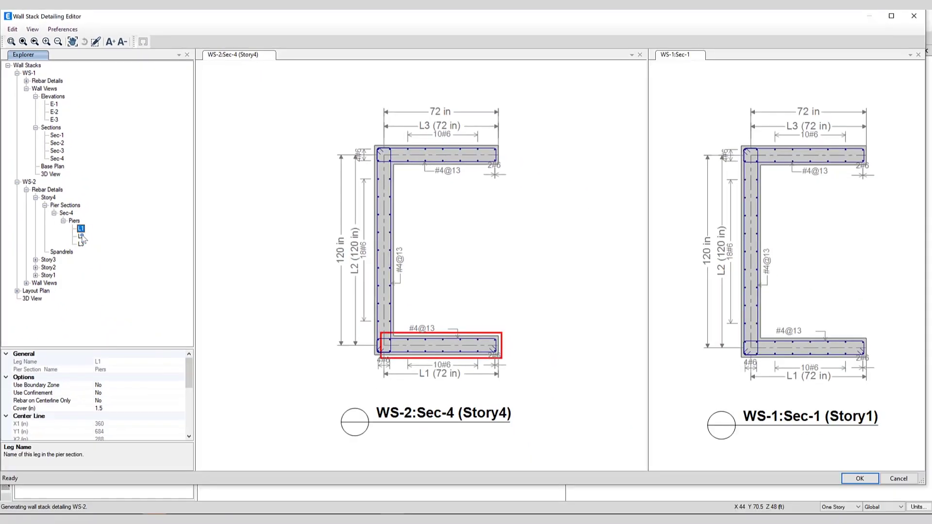
click(81, 236)
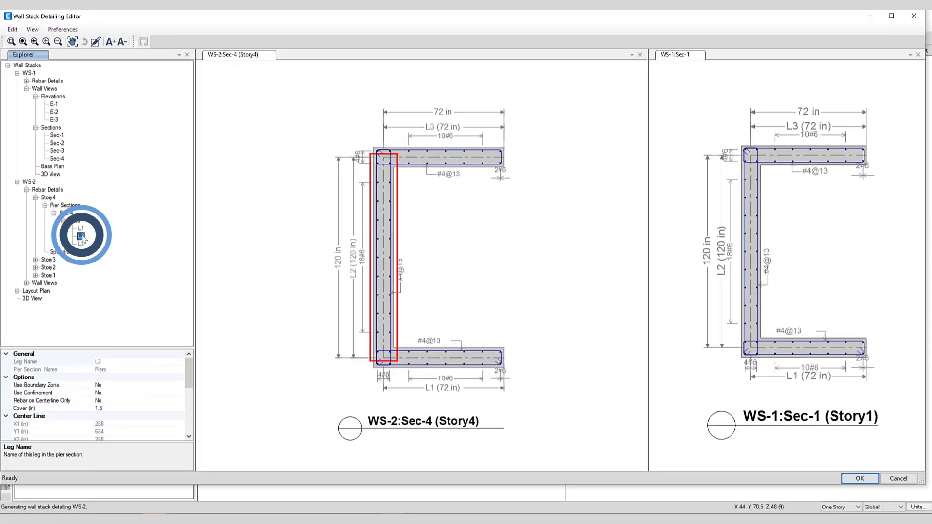
Change leg L3's horizontal bar size from #4 to #3
click(82, 244)
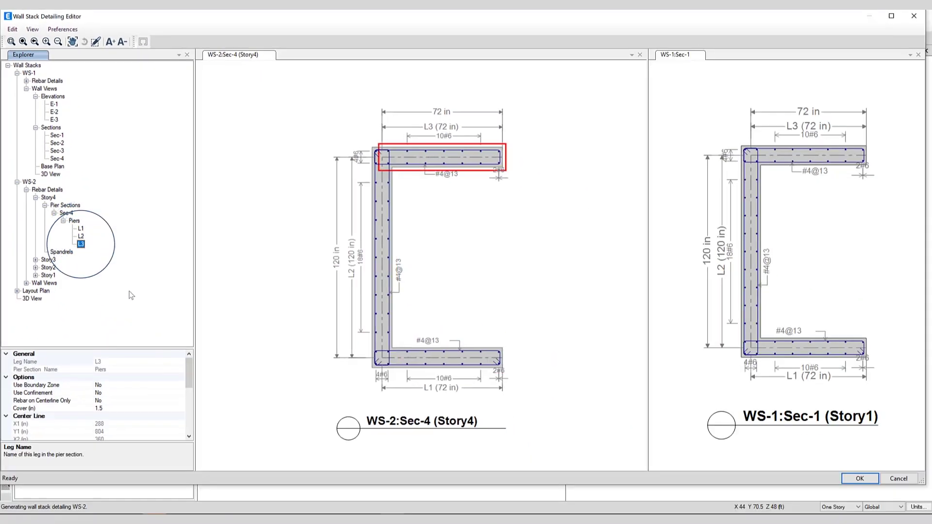
drag(189, 368, 186, 406)
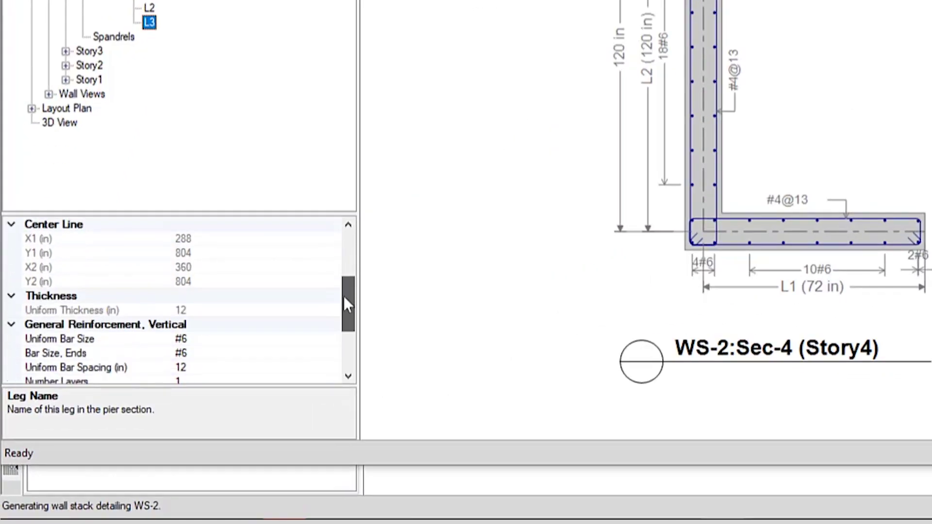
drag(343, 320, 344, 335)
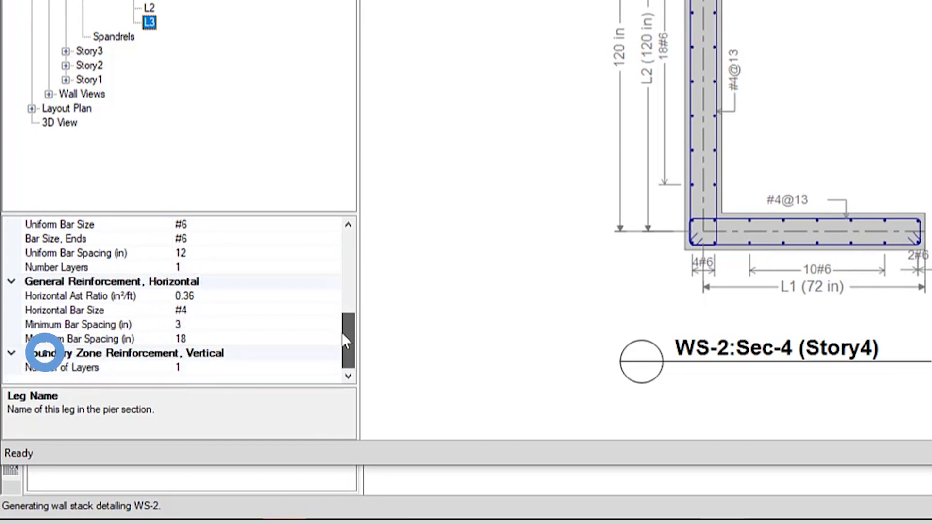
click(301, 311)
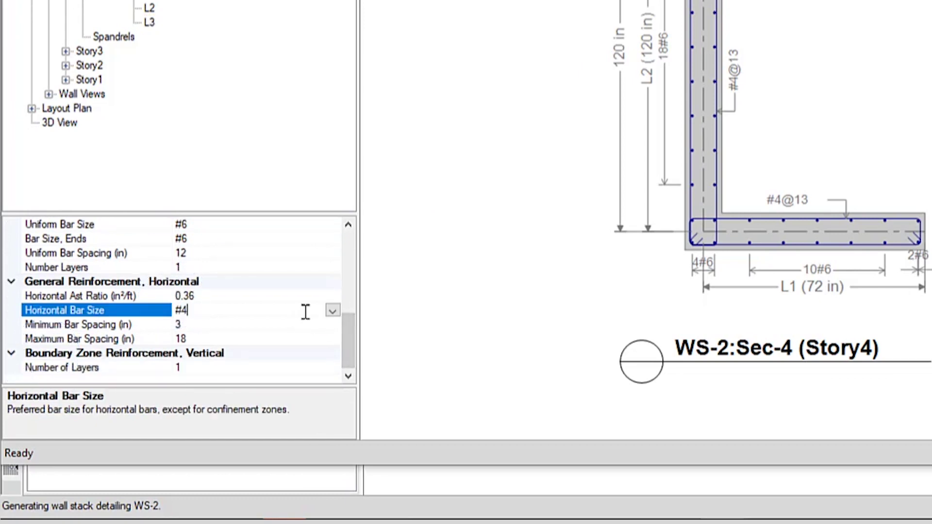
click(333, 310)
click(228, 339)
click(48, 94)
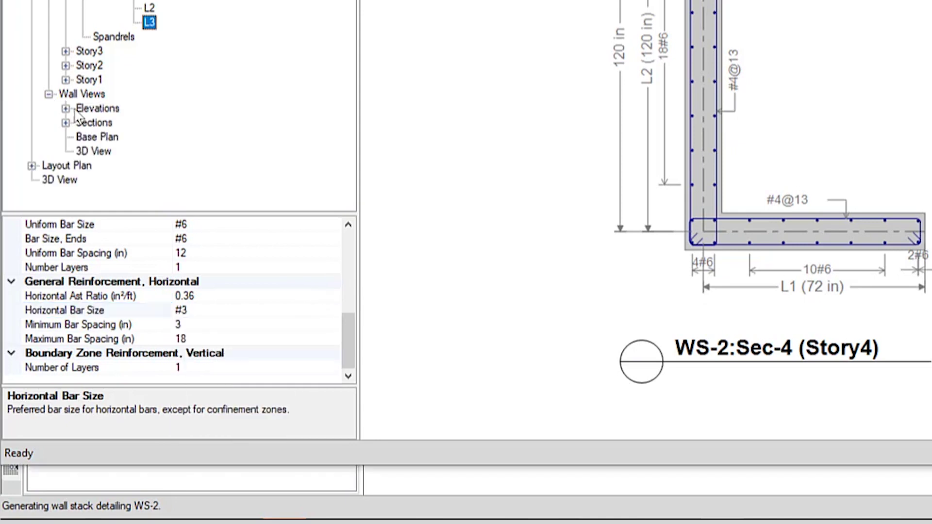
Review WS-2's elevation E-1, base plan and E-3, then recheck Sec-4 legs L3 and L2
click(65, 108)
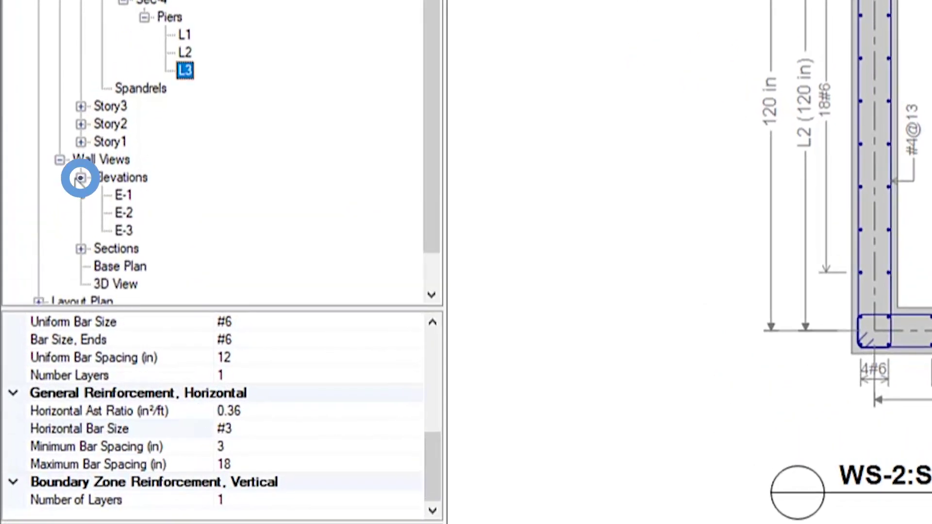
click(123, 195)
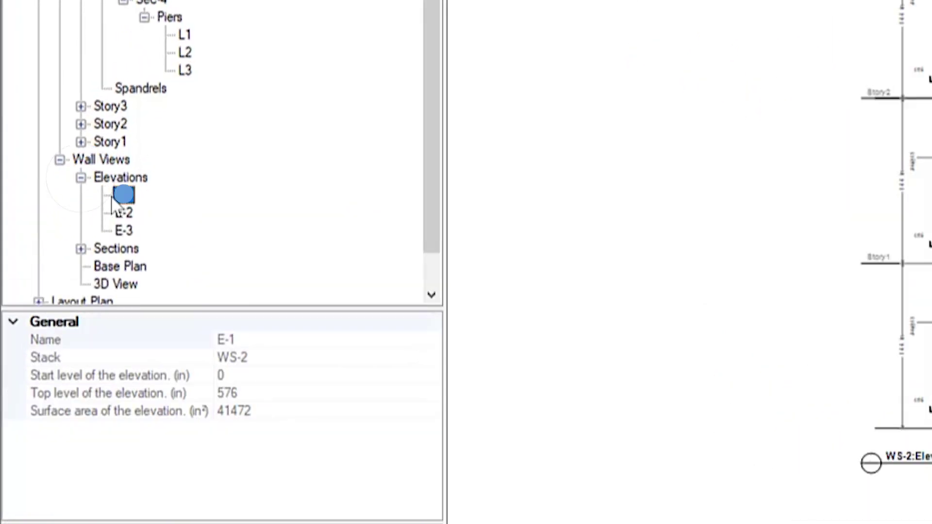
click(123, 195)
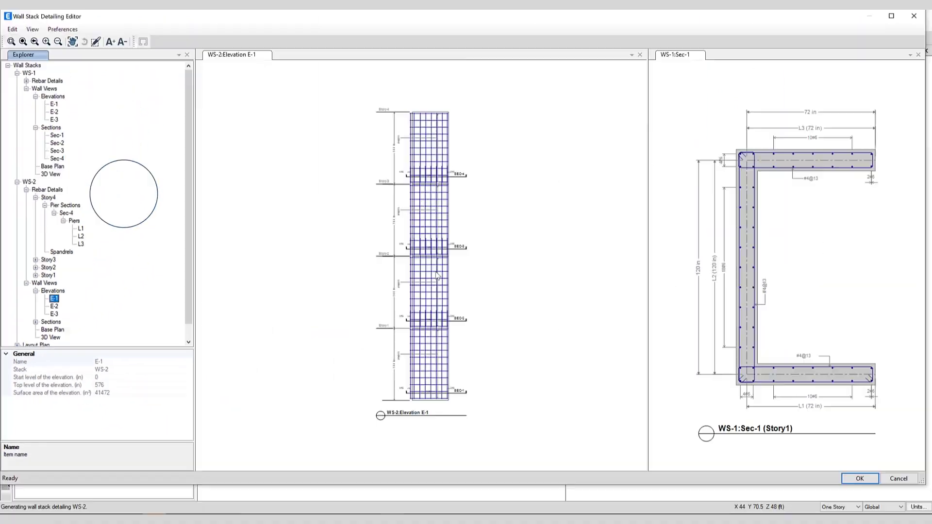
scroll(437, 275, up, 5)
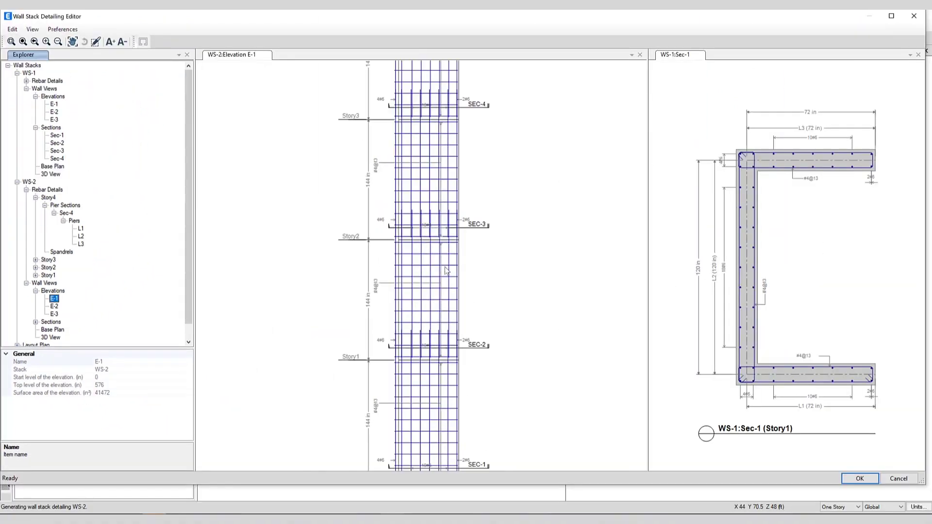
scroll(441, 260, down, 3)
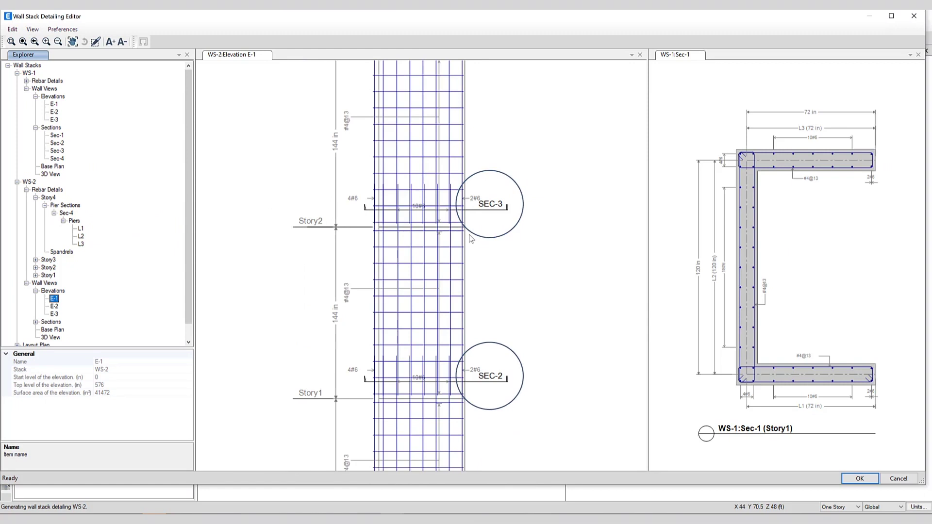
scroll(65, 319, down, 1)
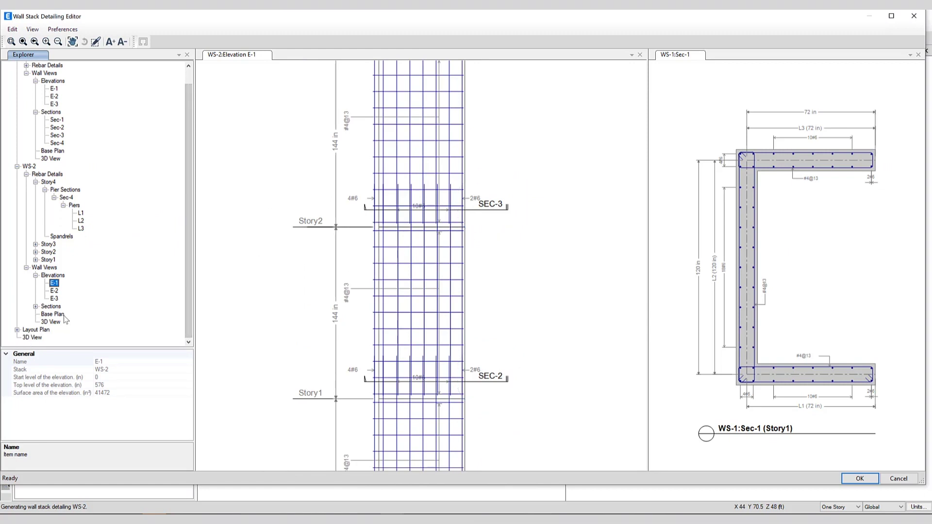
click(60, 314)
click(54, 299)
click(80, 229)
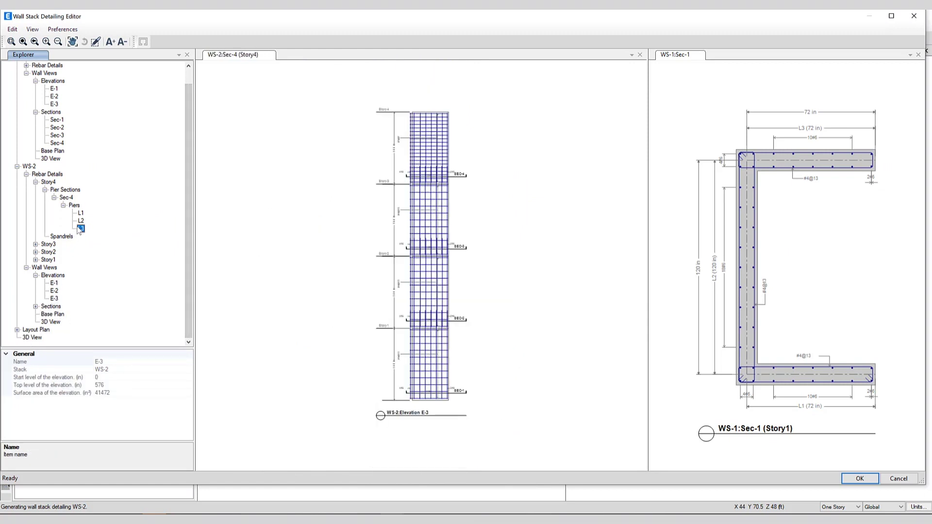
click(80, 221)
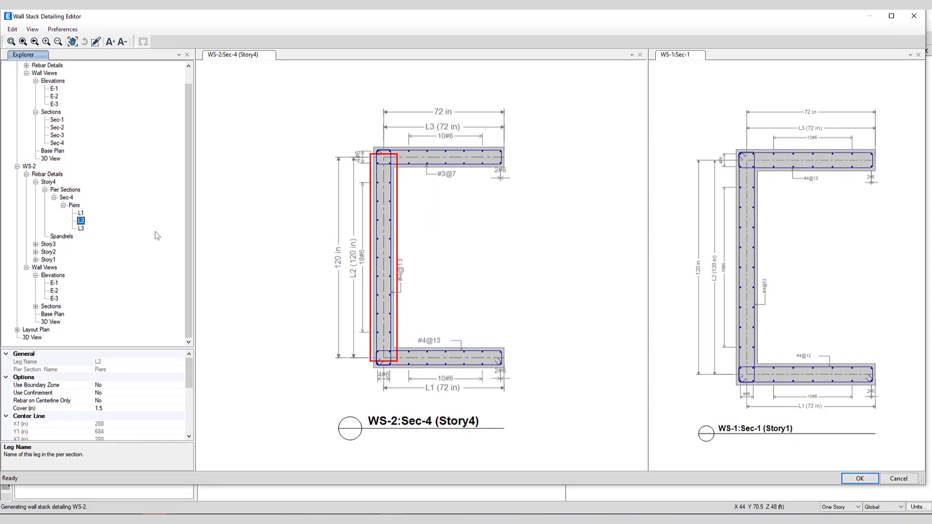
click(859, 479)
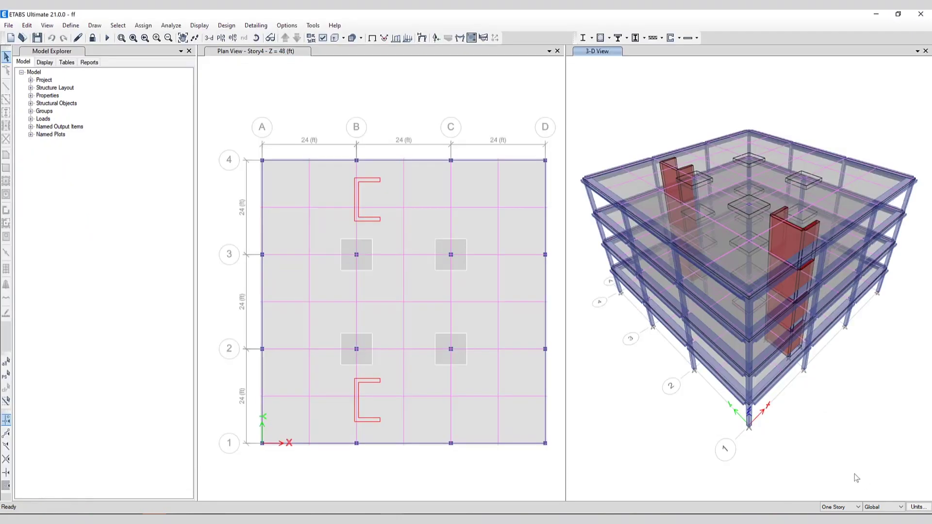
click(256, 25)
click(285, 68)
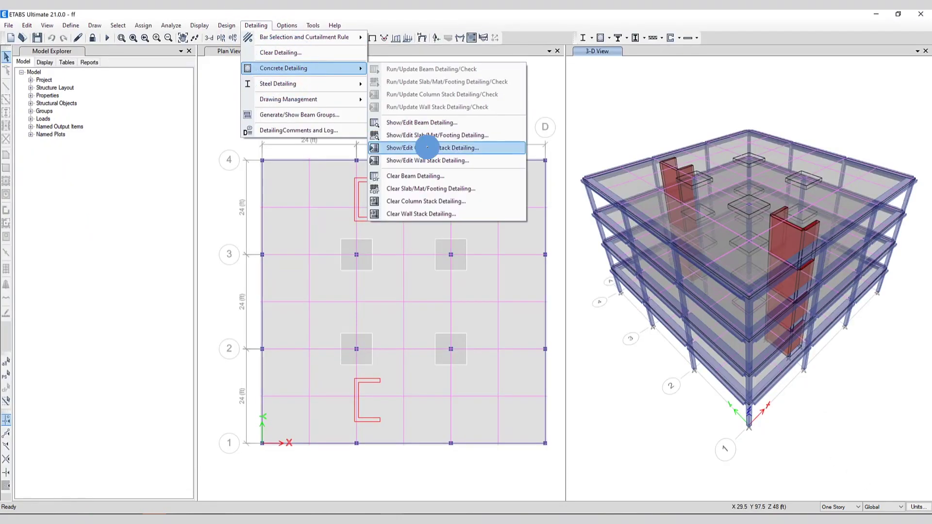
click(427, 147)
scroll(396, 222, up, 3)
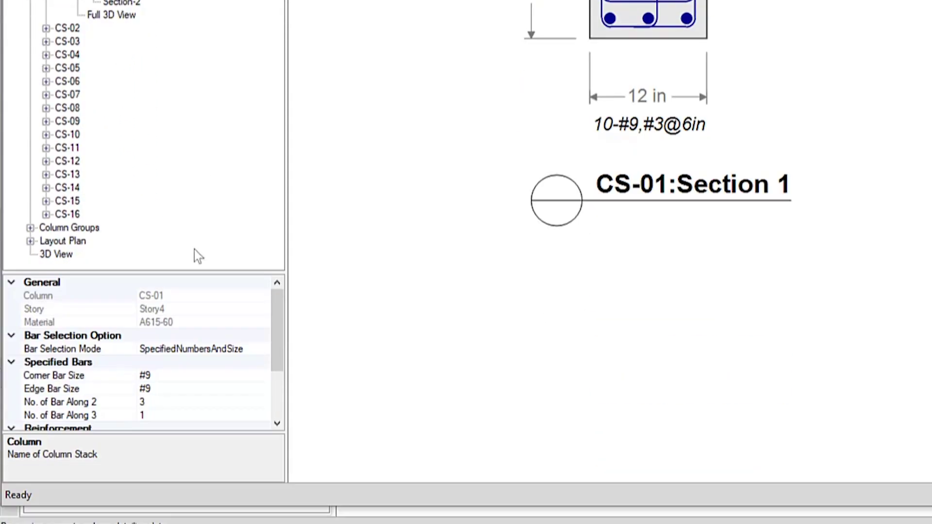
scroll(272, 322, down, 2)
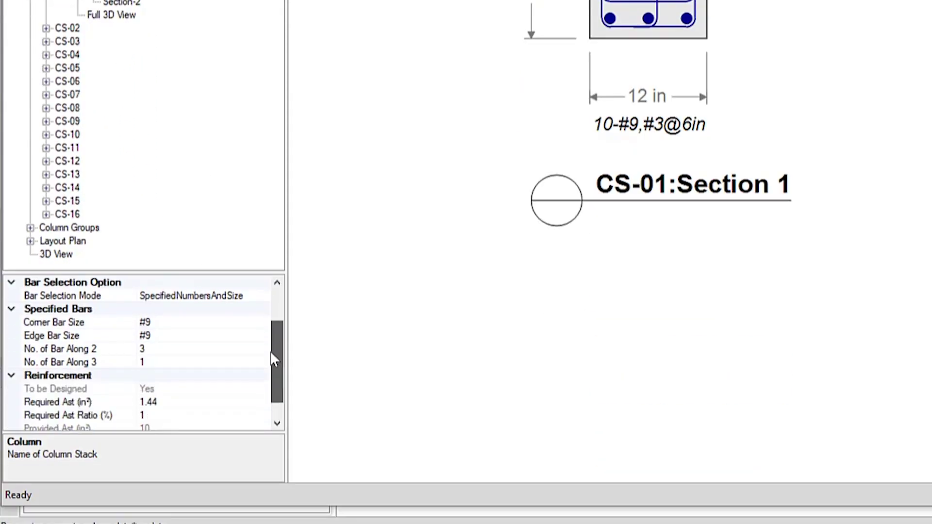
click(138, 353)
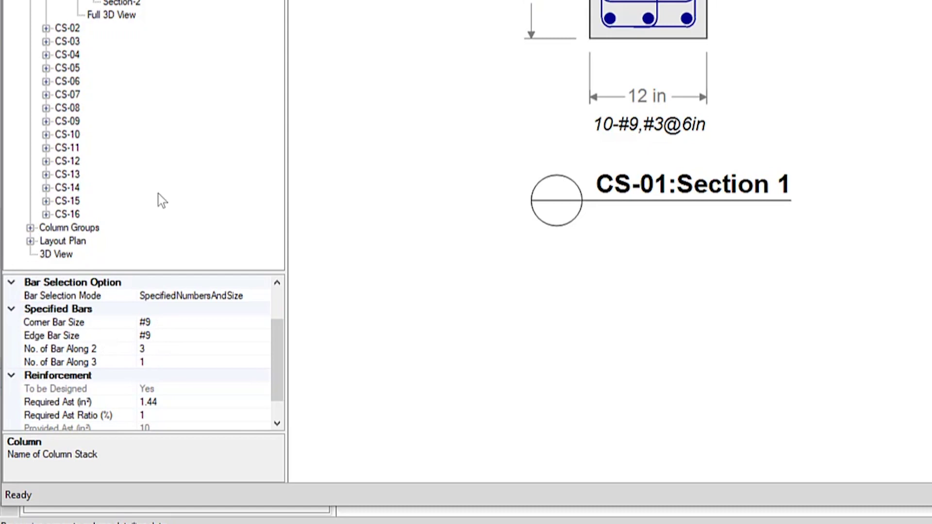
click(119, 2)
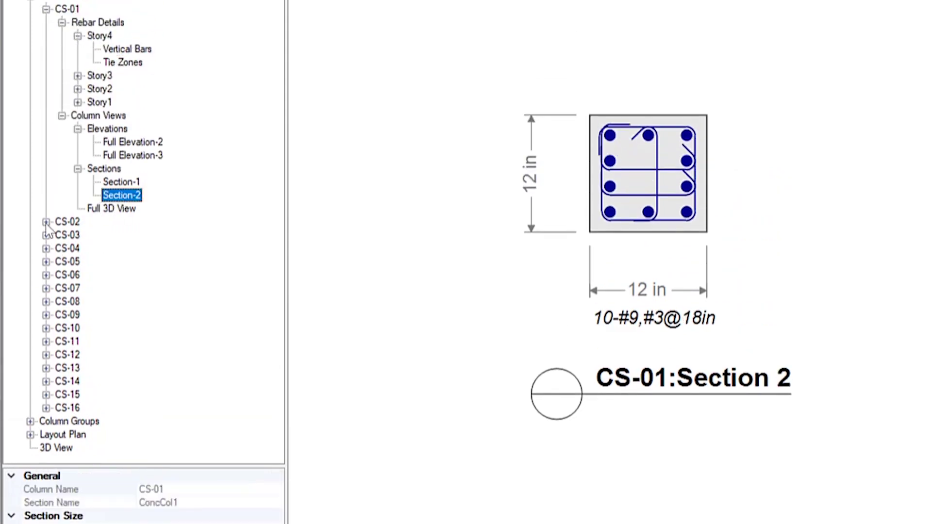
click(46, 222)
click(61, 235)
click(77, 249)
click(127, 262)
click(127, 275)
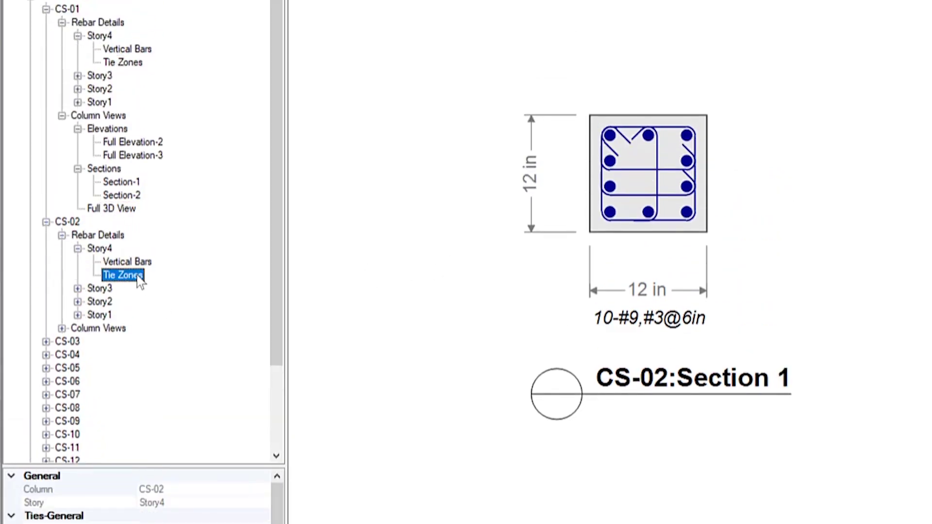
click(78, 289)
click(61, 354)
click(88, 369)
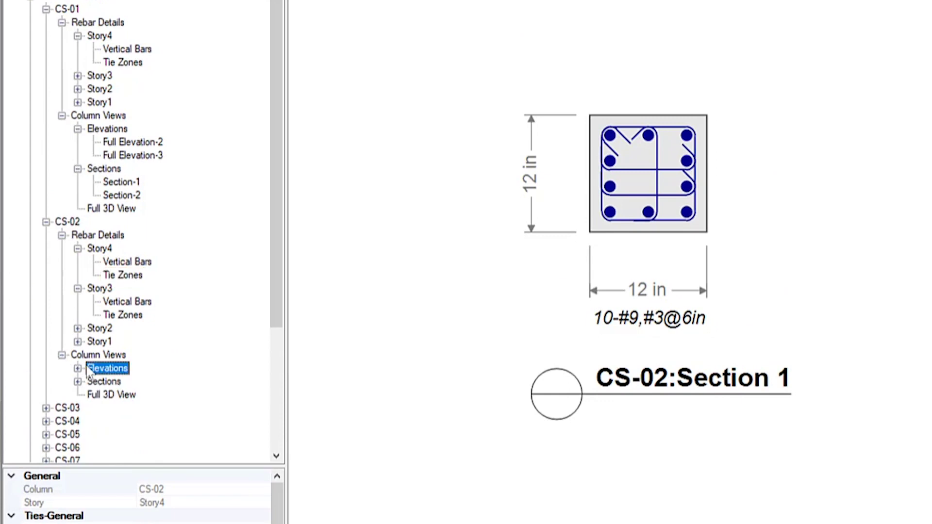
double_click(89, 370)
click(132, 381)
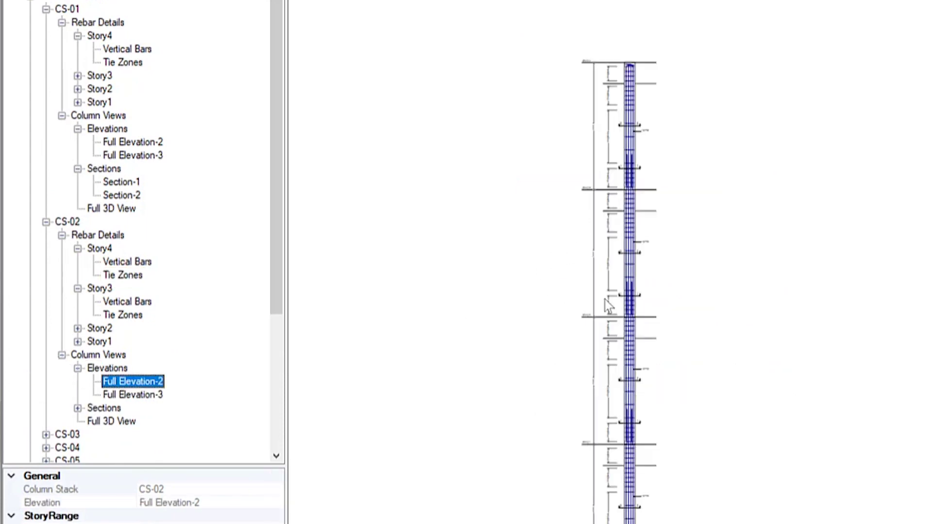
scroll(635, 255, up, 5)
scroll(643, 285, down, 8)
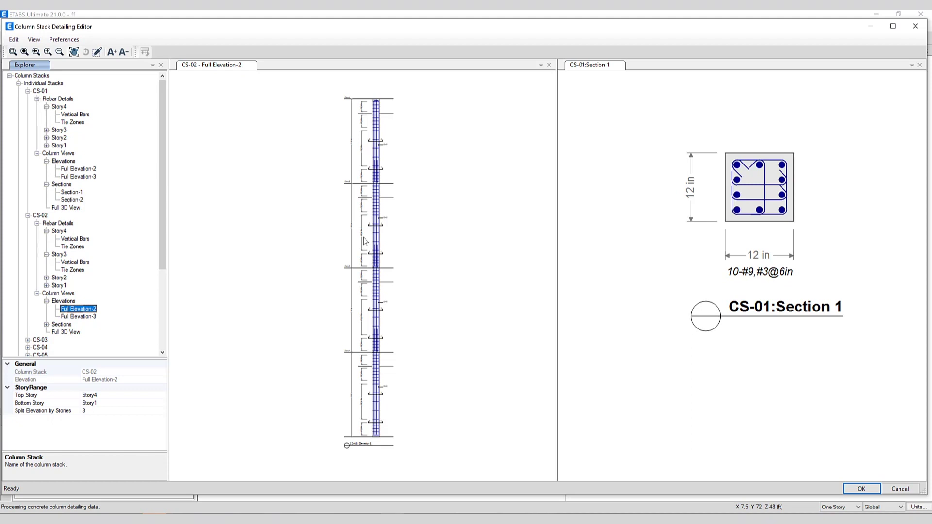
key(Return)
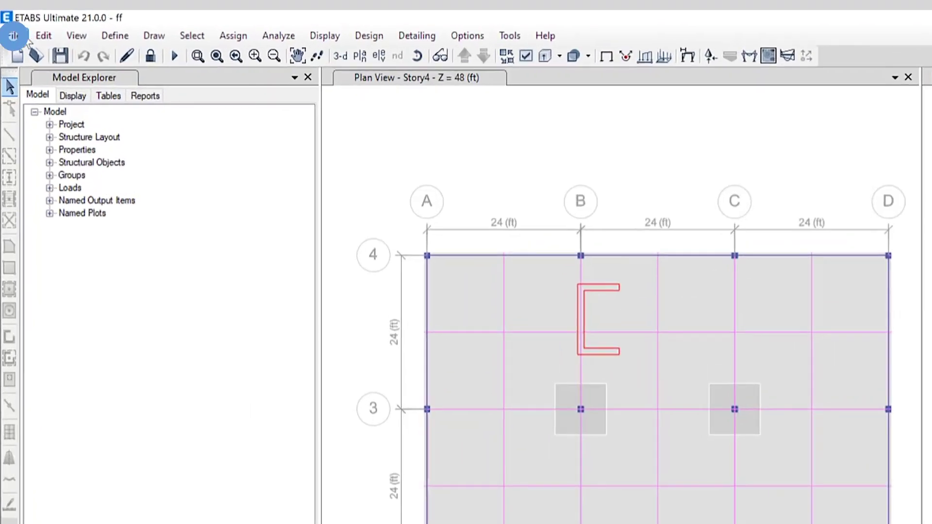
Export the model as the Revit Structure exchange file ff.exr, then move over to Revit
click(13, 25)
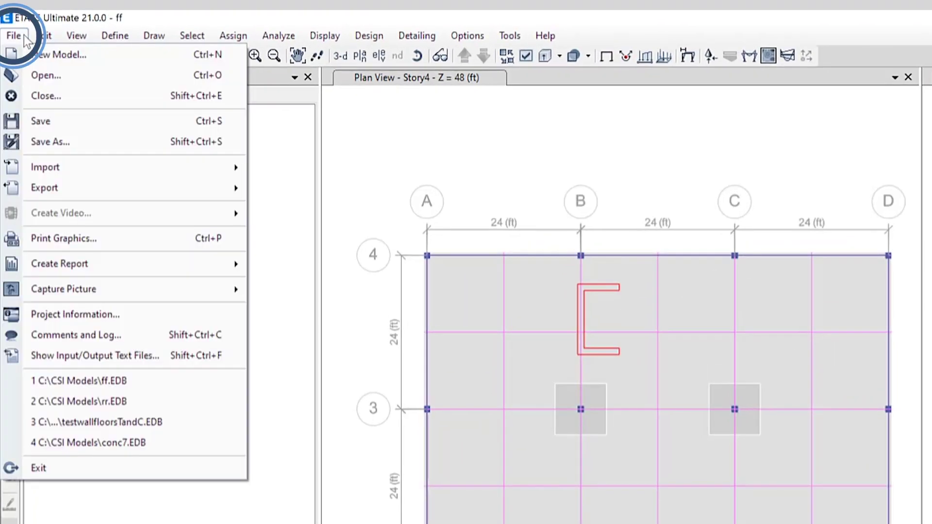
click(48, 188)
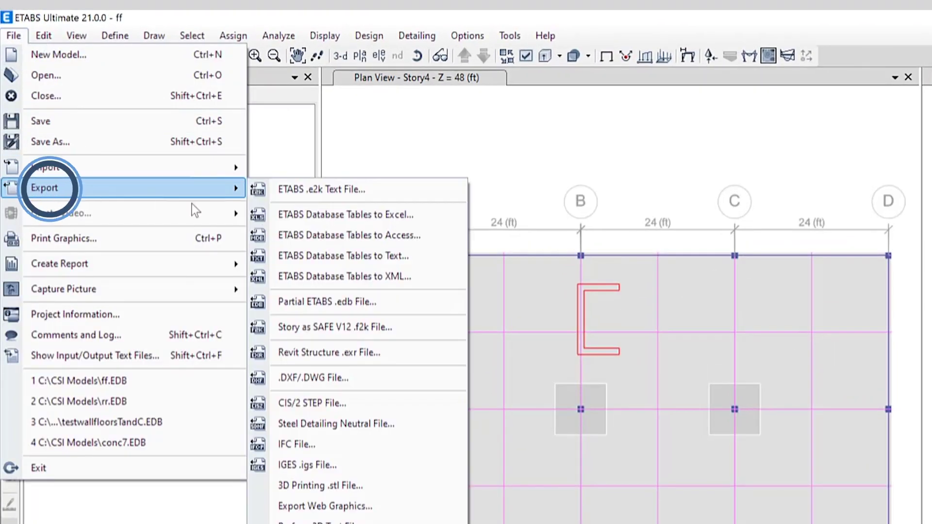
click(320, 353)
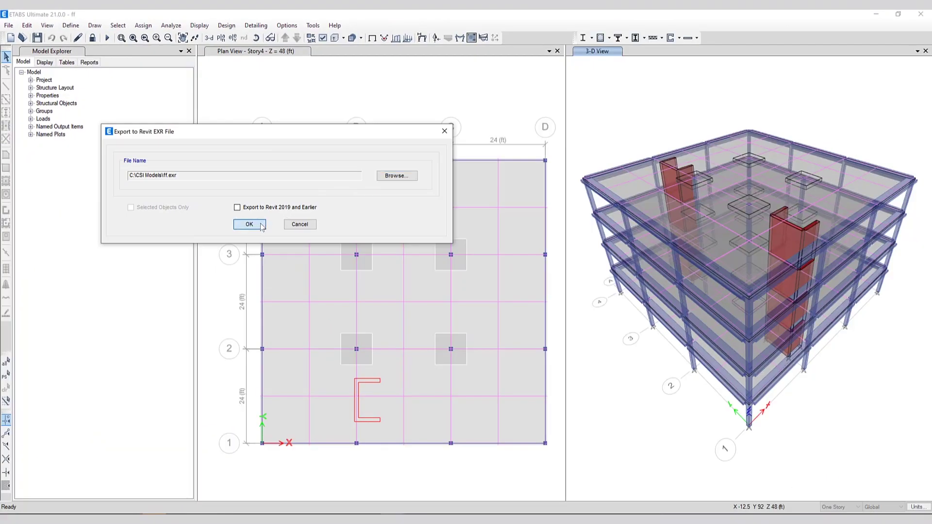
click(249, 224)
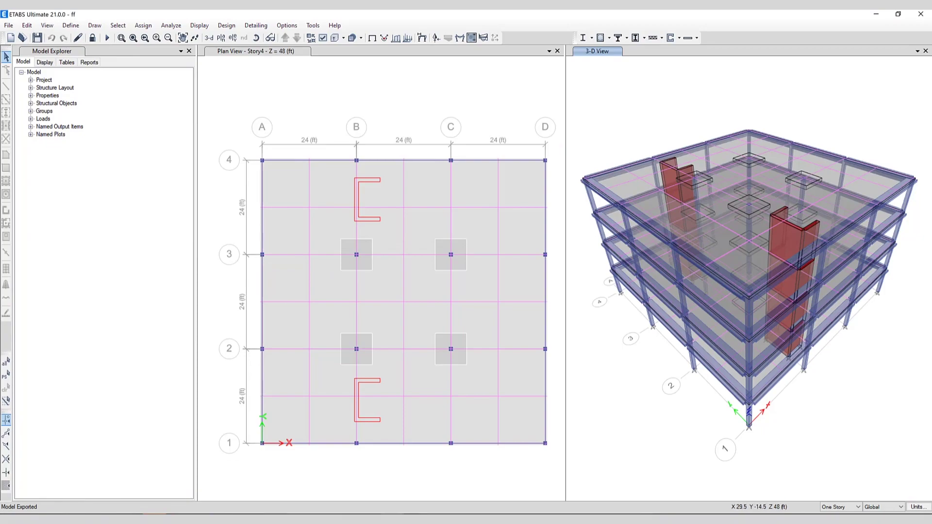
click(416, 478)
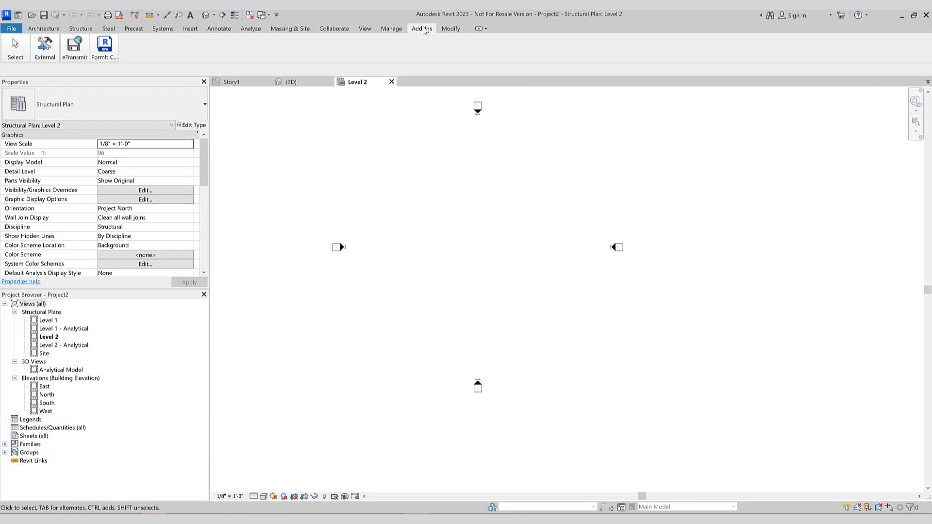
Import ff.exr into a new Revit project with the CSiXRevit add-in's ETABS import
click(44, 46)
click(48, 90)
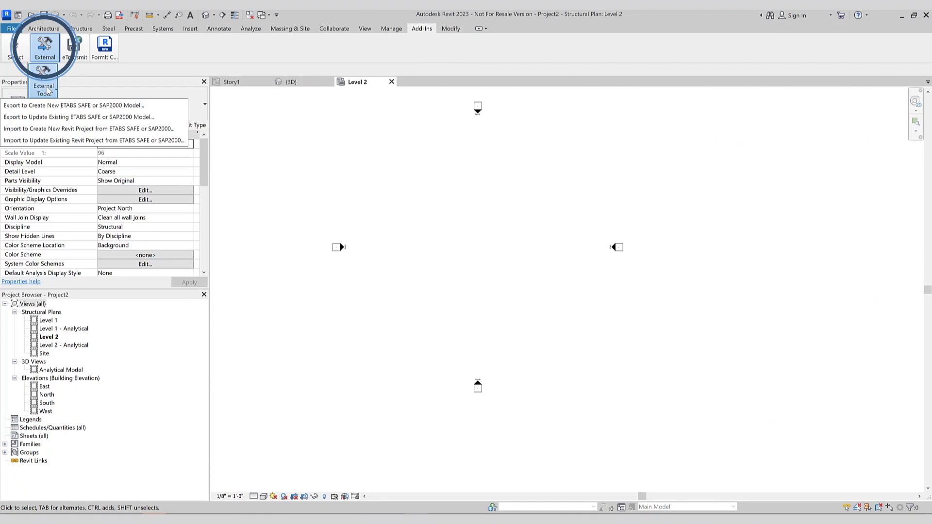
click(67, 106)
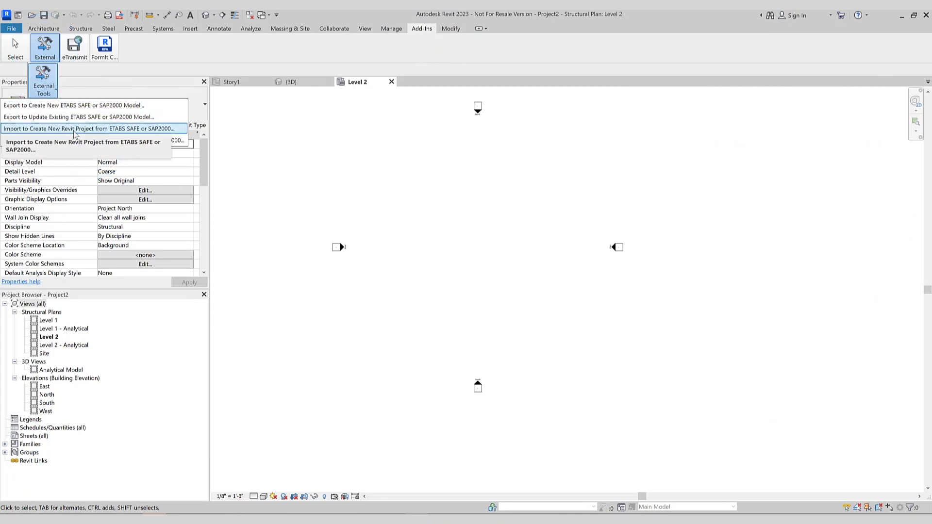
click(74, 129)
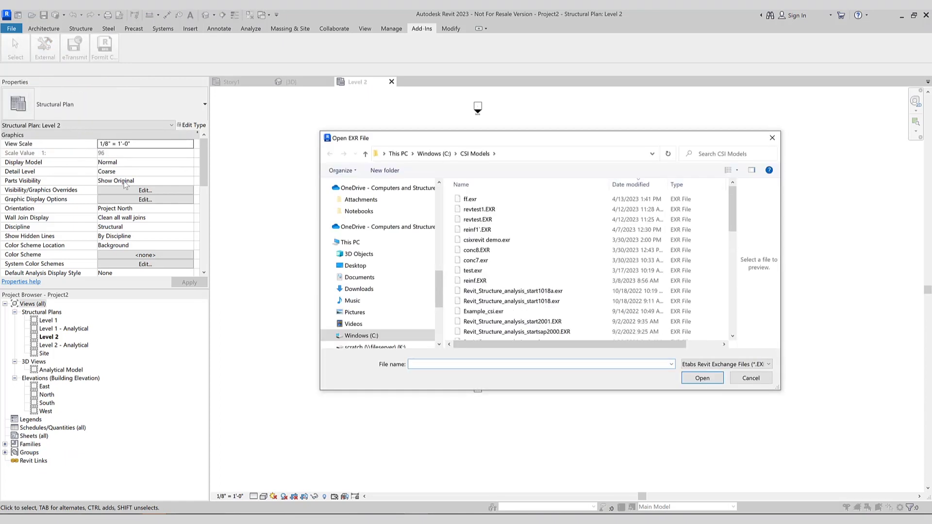
click(470, 199)
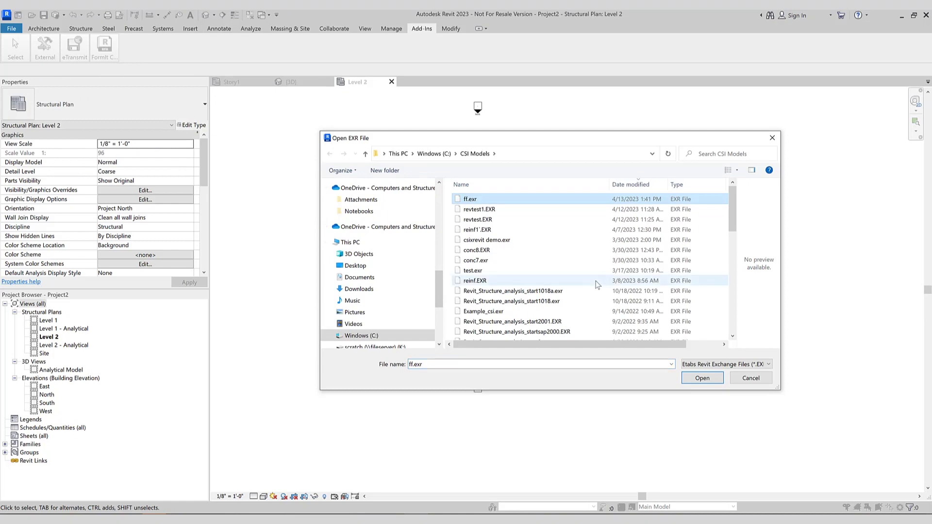
click(702, 378)
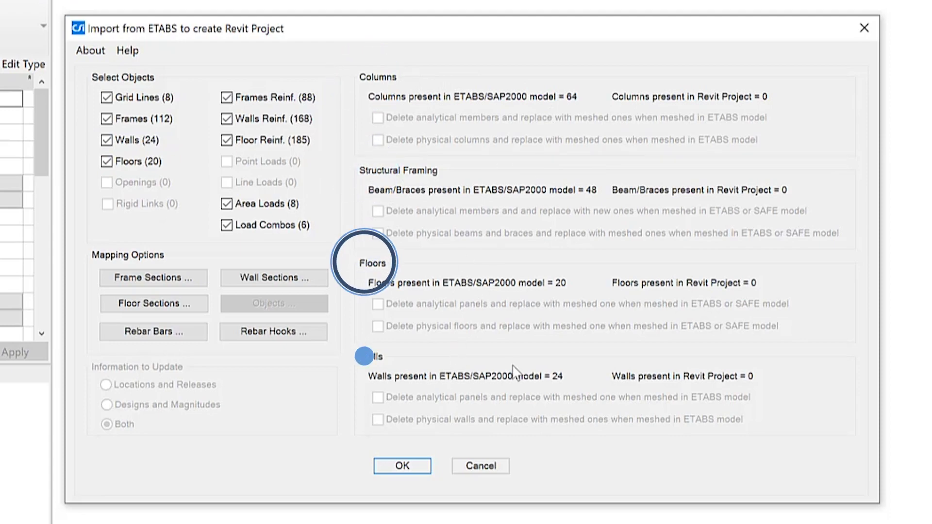
click(413, 469)
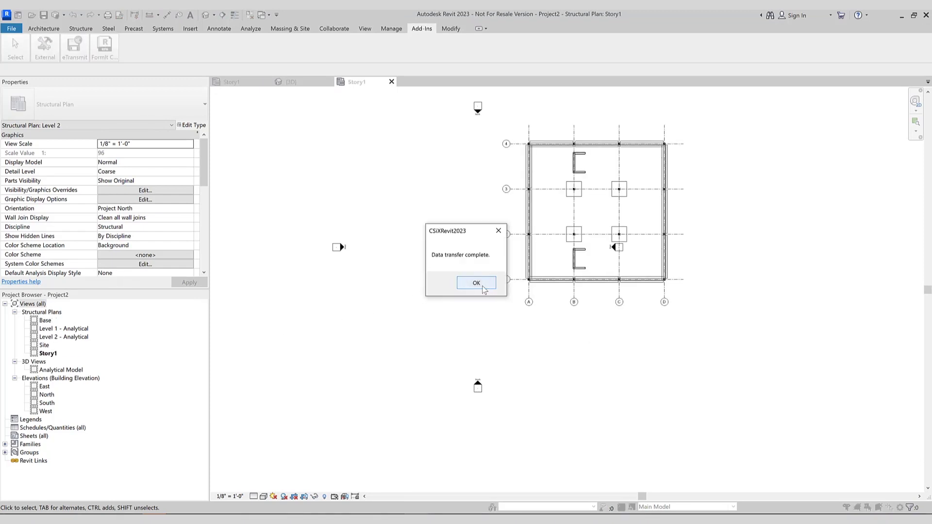
Dismiss the transfer message, recentre the plan, and create a default 3D view
click(476, 283)
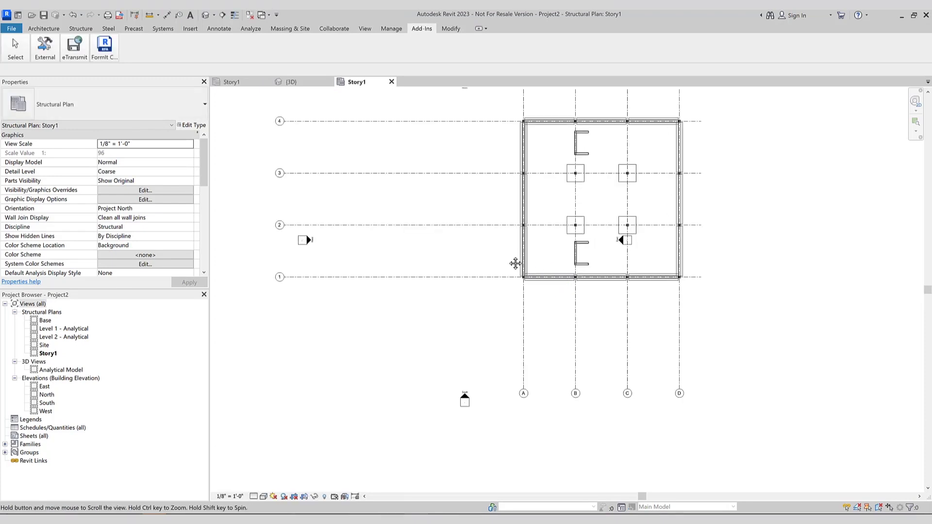
middle_drag(515, 262, 510, 317)
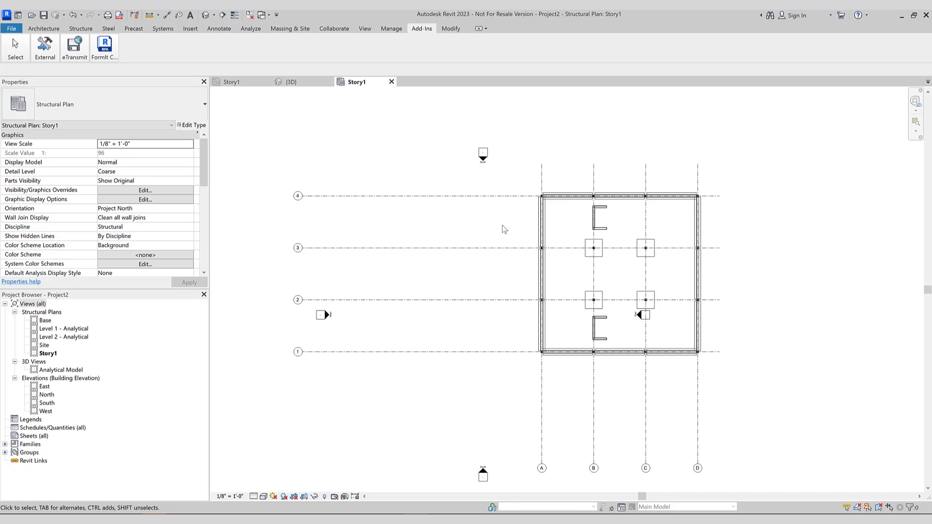
click(365, 28)
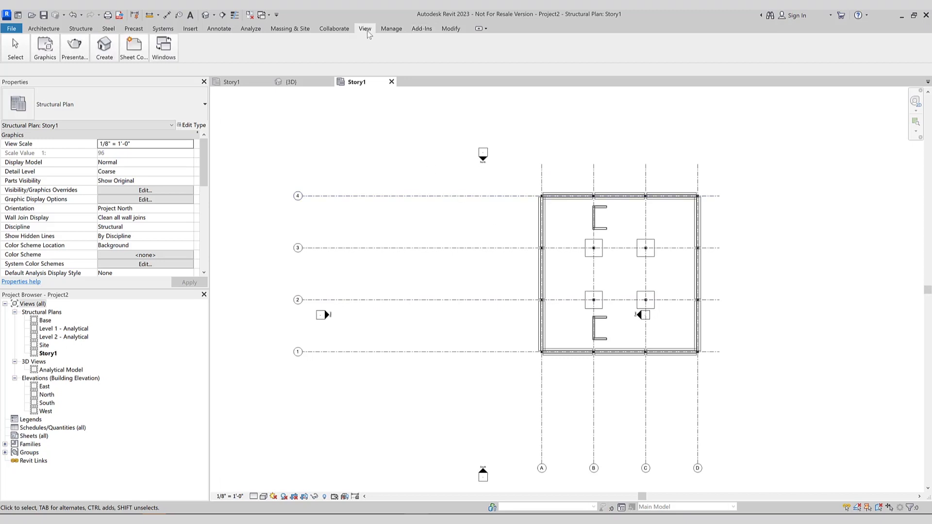
click(105, 46)
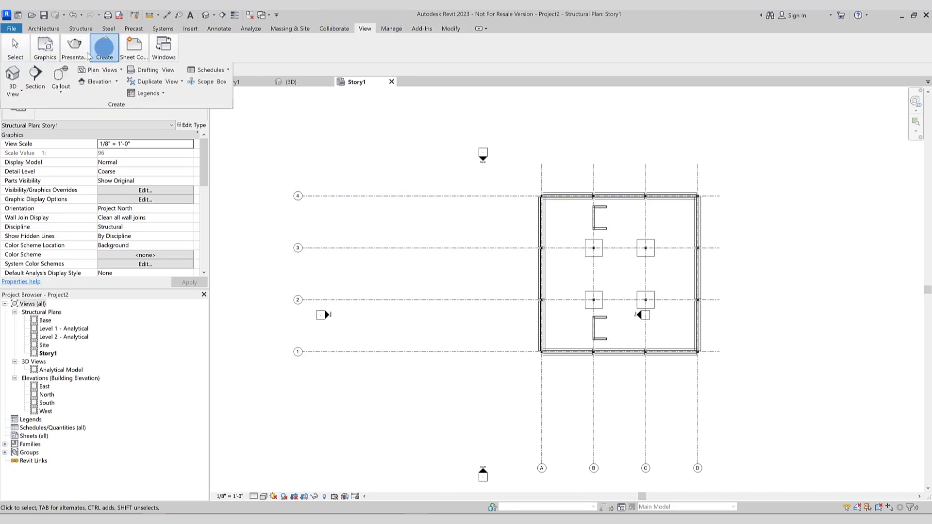
click(13, 82)
click(30, 109)
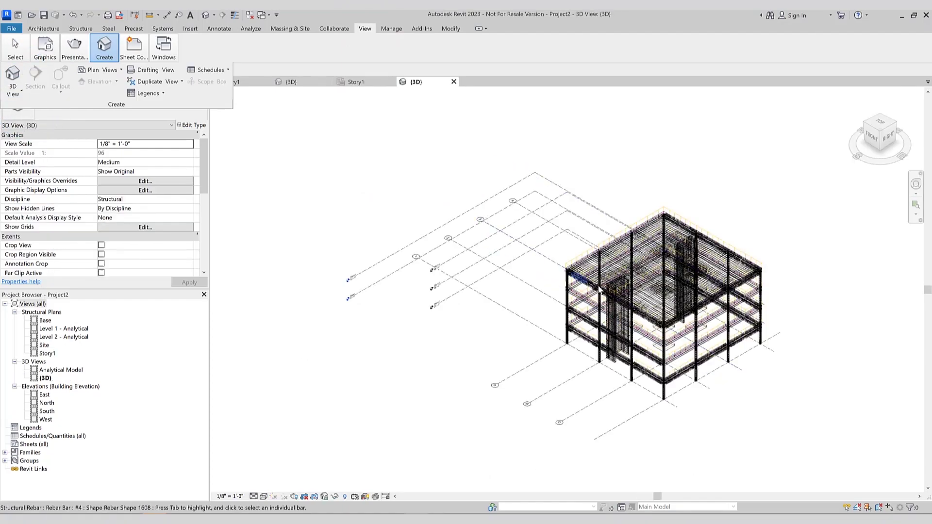
Zoom and orbit the 3D view to inspect the four-storey structure's columns, slabs, walls and rebar
scroll(612, 290, up, 5)
scroll(612, 290, up, 3)
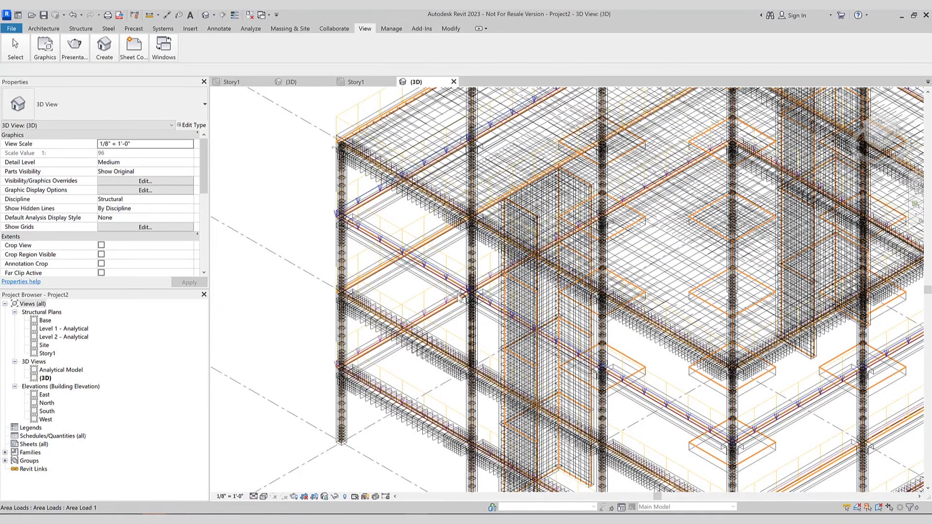
middle_drag(433, 242, 334, 174)
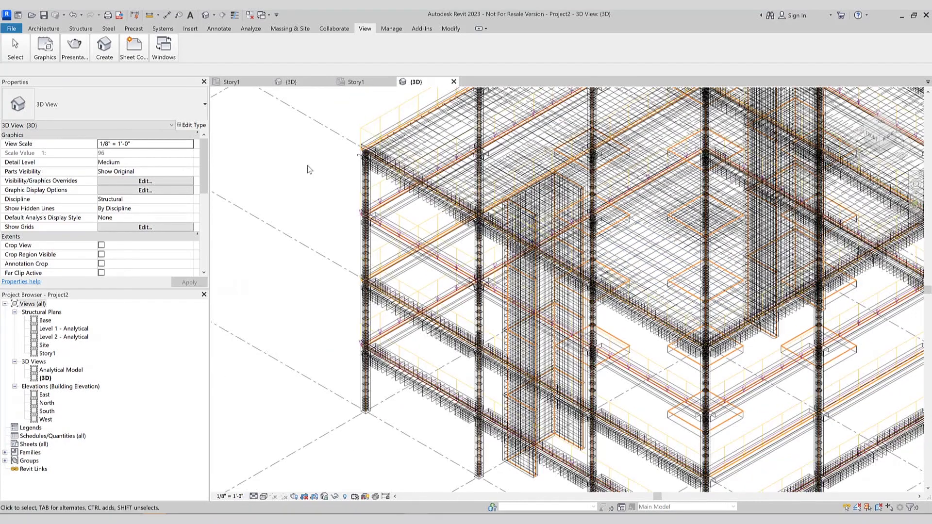
scroll(416, 163, up, 3)
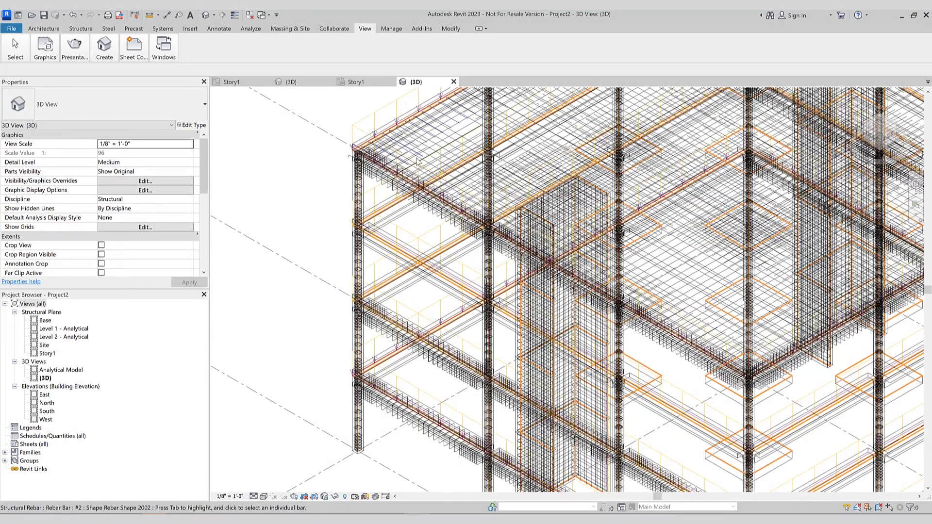
scroll(420, 163, up, 2)
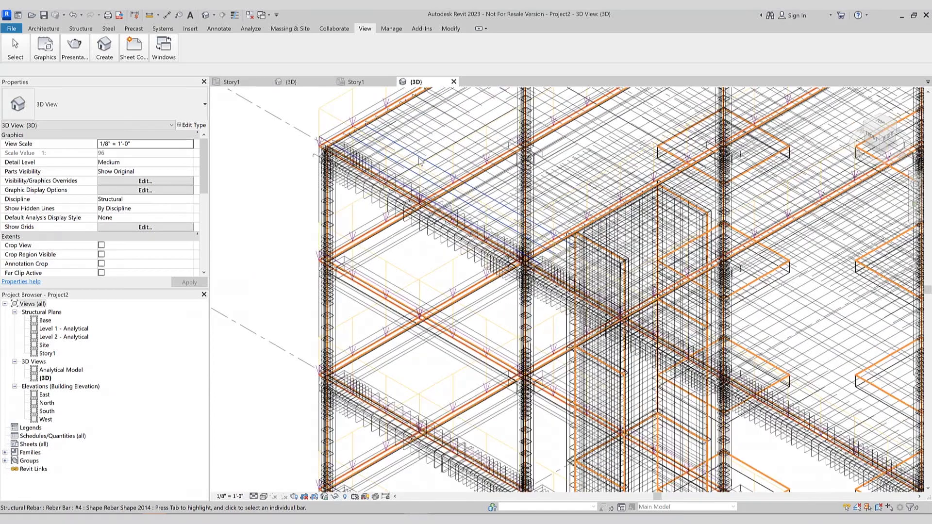
scroll(421, 162, up, 1)
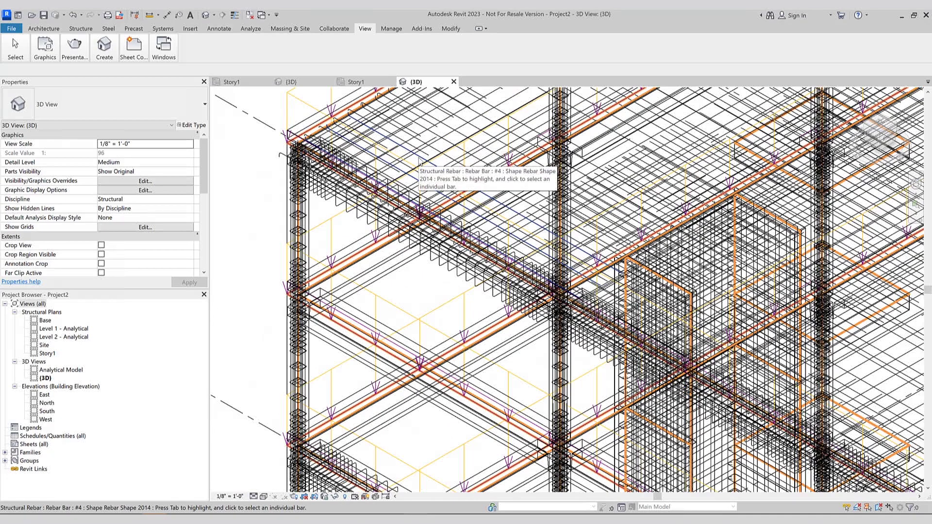
scroll(421, 163, up, 1)
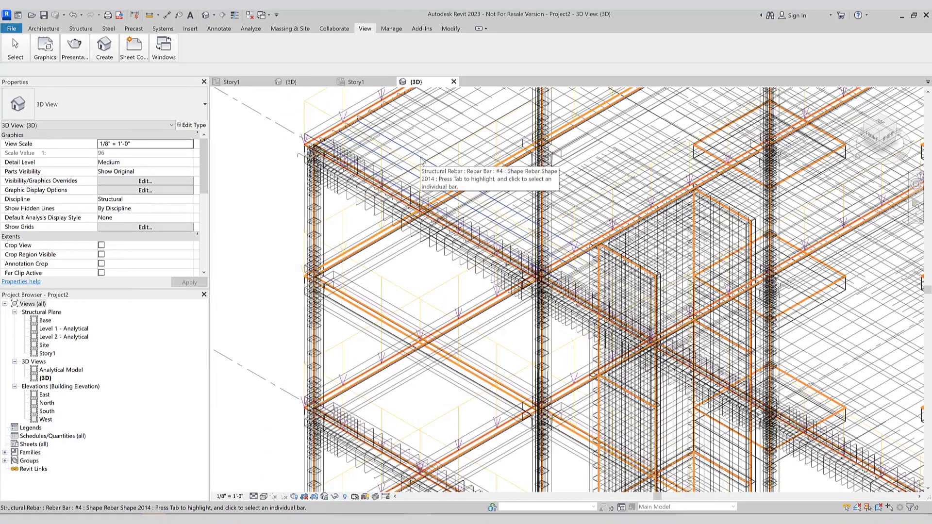
scroll(424, 159, up, 1)
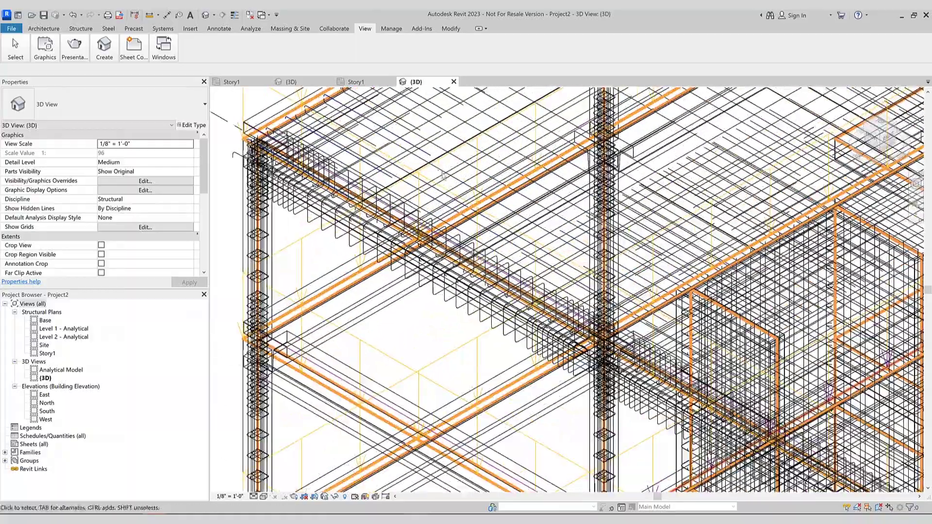
scroll(577, 209, down, 5)
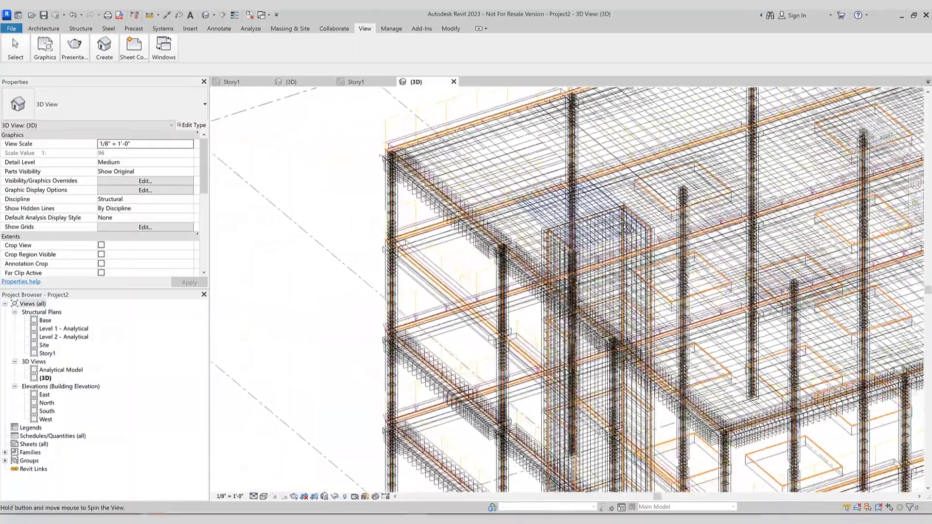
mouse_move(628, 228)
shift+middle_down()
mouse_move(537, 171)
mouse_move(796, 161)
mouse_move(621, 212)
shift+middle_up()
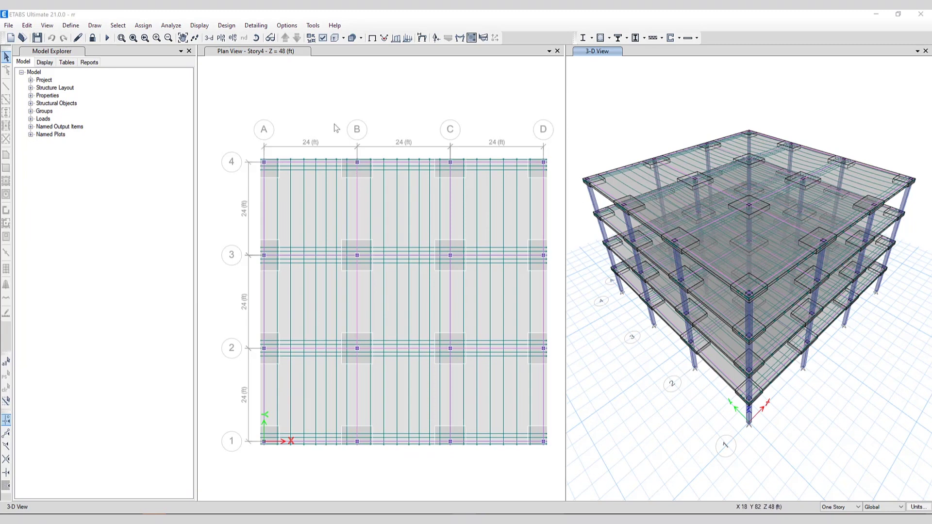
Review tendon 22's vertical profile over three 24 ft spans from the Story4 plan
click(303, 187)
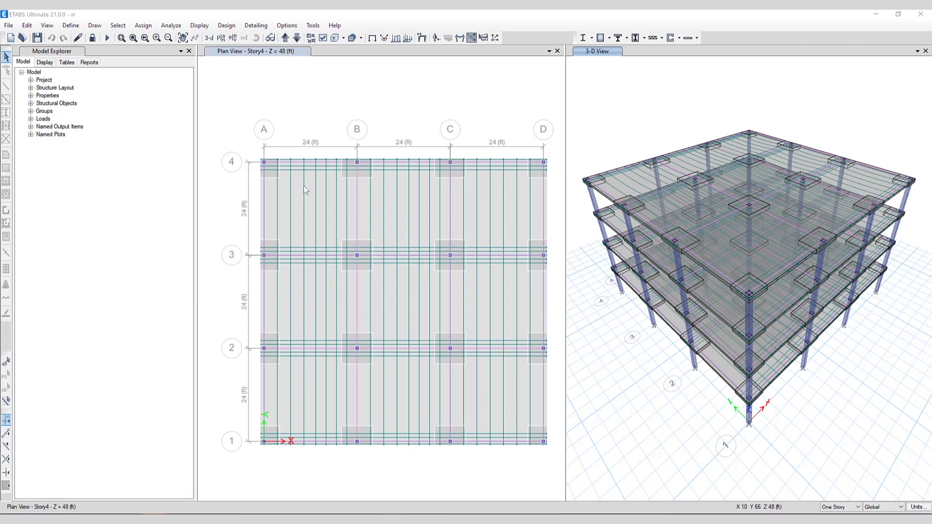
right_click(304, 190)
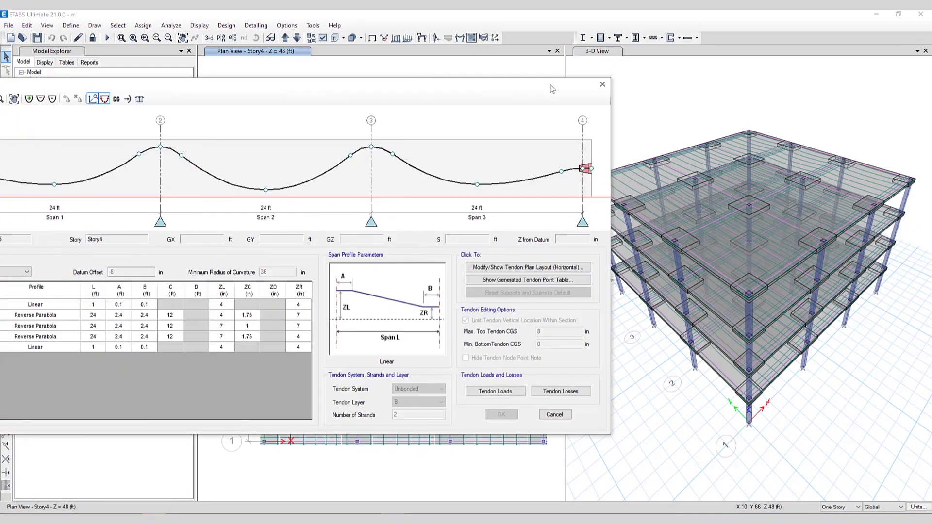
drag(507, 88, 678, 90)
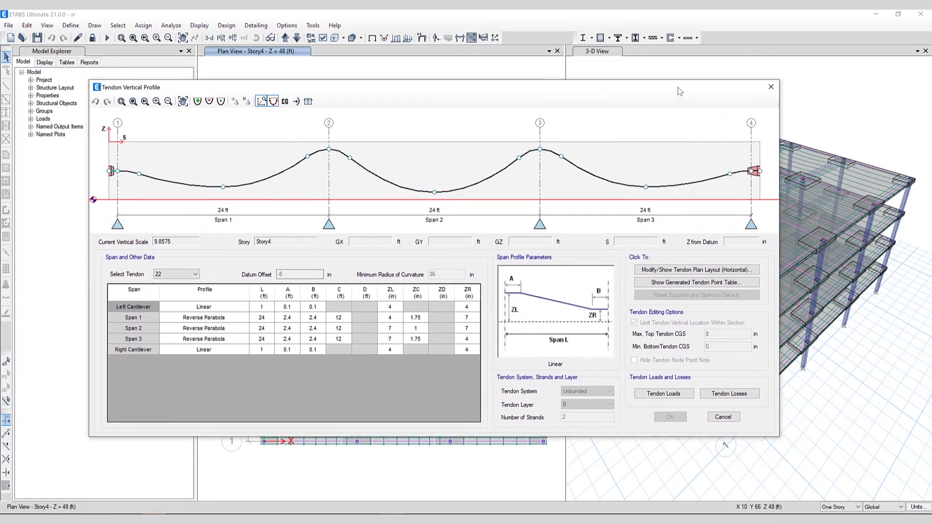
click(772, 88)
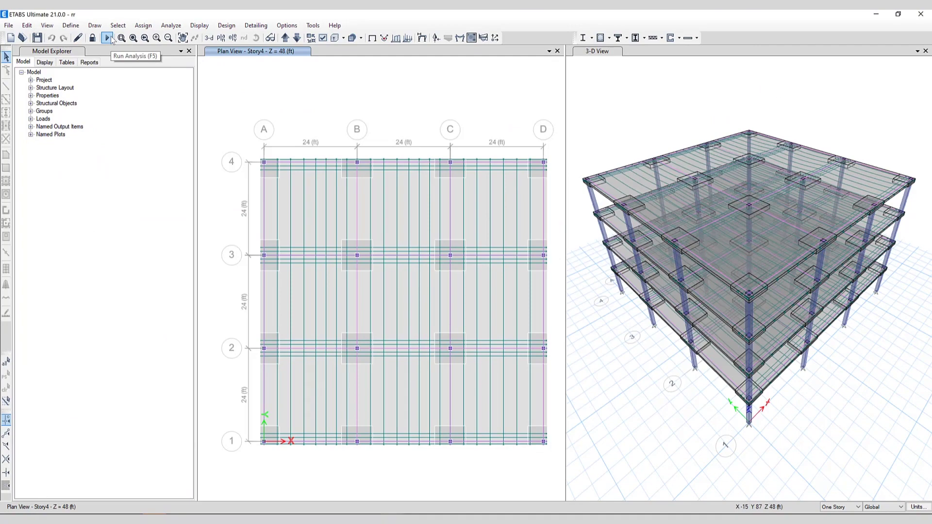
Bring up the concrete slab flexural design display
click(226, 25)
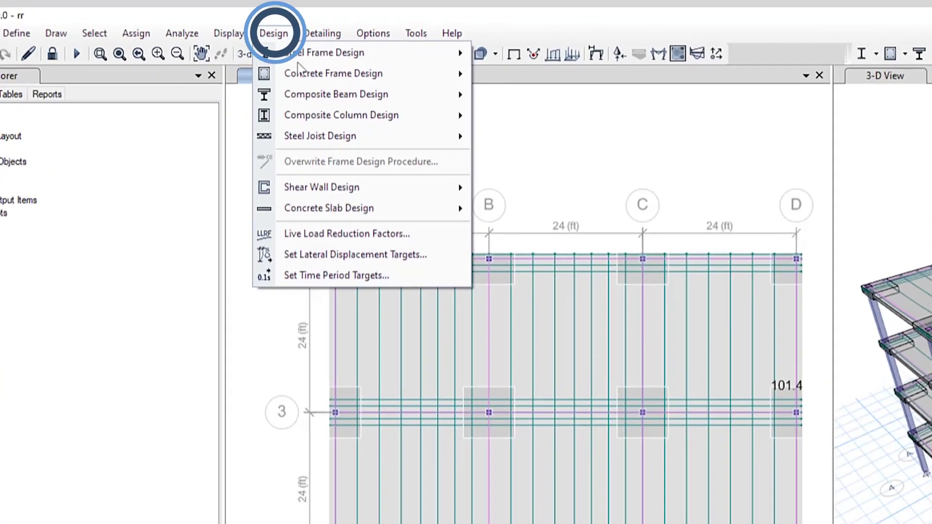
click(278, 134)
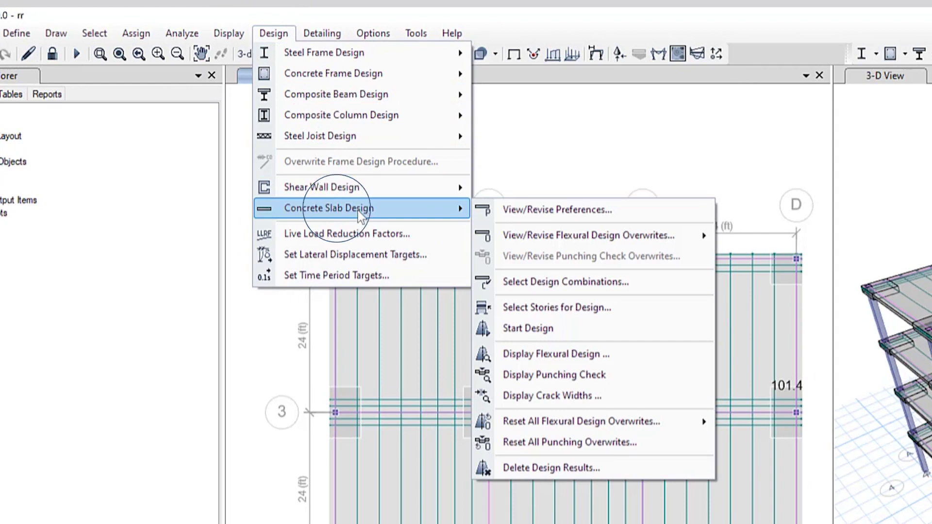
click(547, 355)
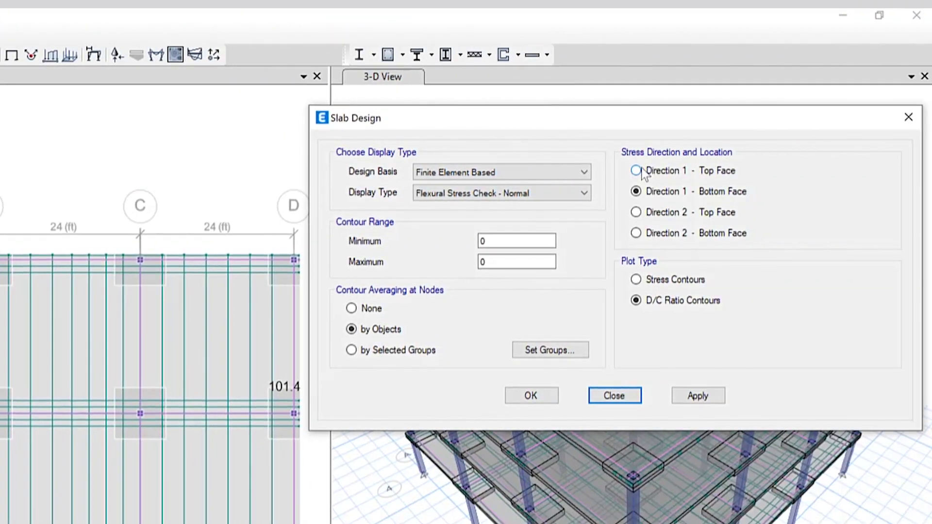
Plot the Finite Element Based Flexural Stress Check - Normal as D/C ratio contours on Story4
click(479, 176)
click(476, 185)
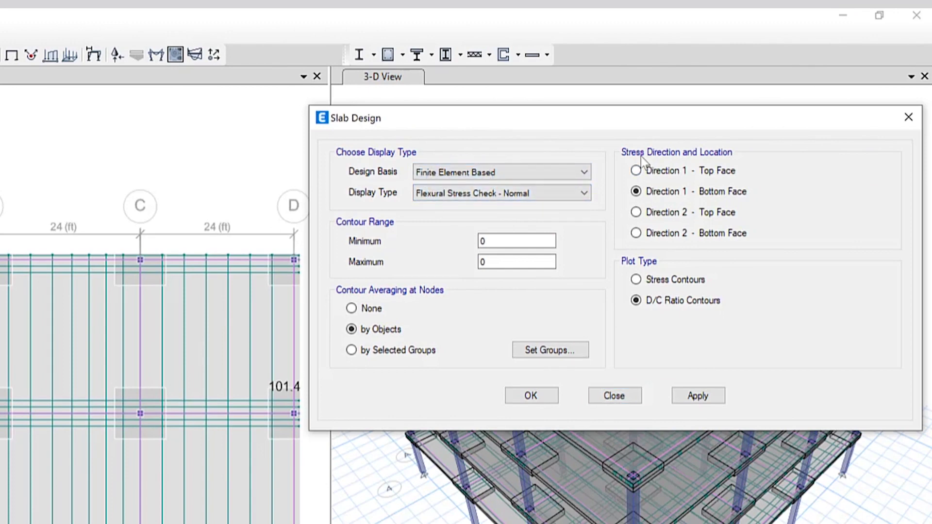
click(629, 151)
click(715, 303)
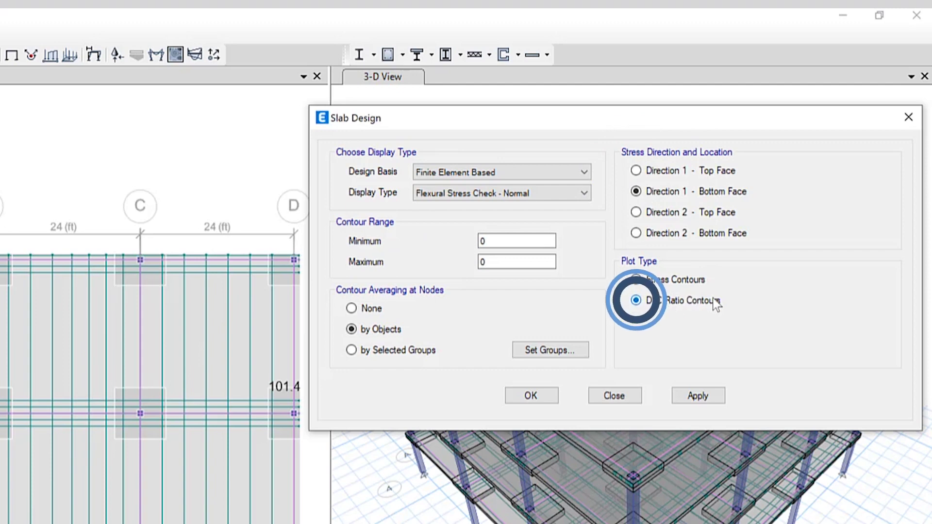
click(438, 196)
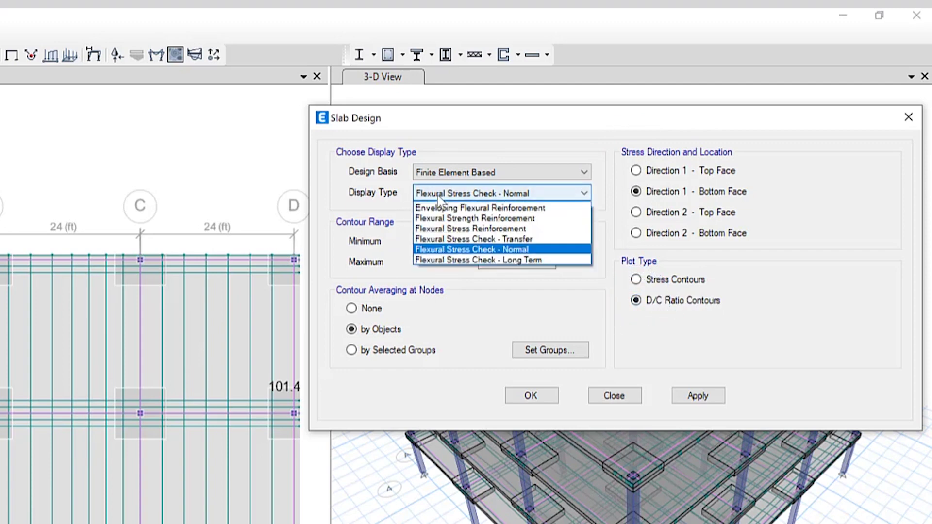
click(478, 249)
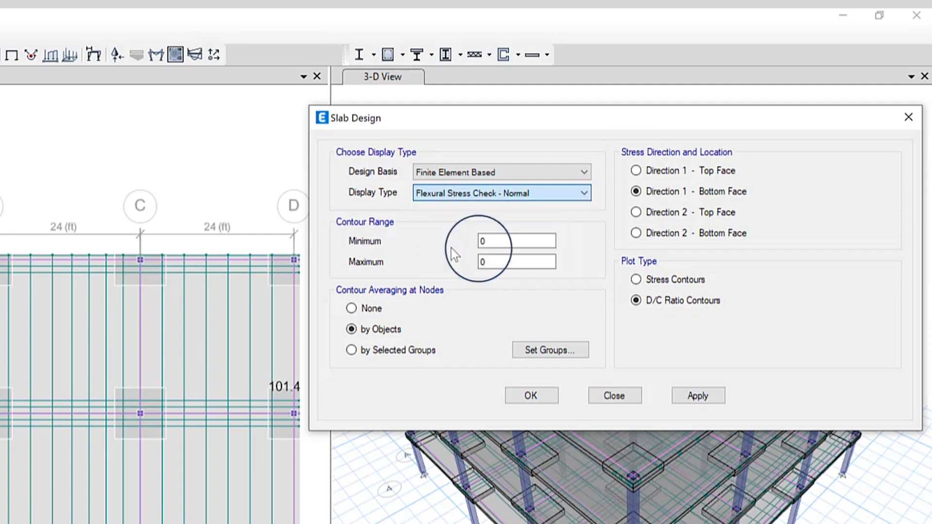
click(697, 396)
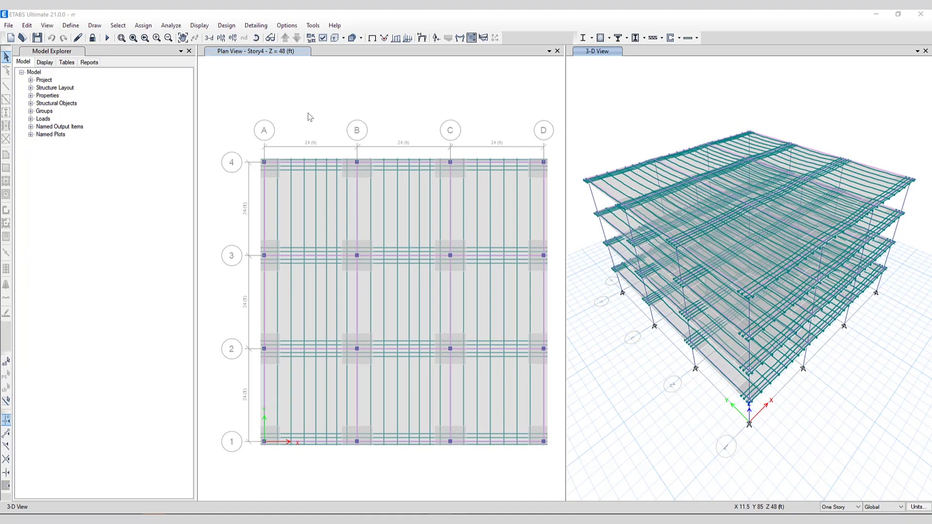
Start a new load pattern named EQX with type Seismic
click(72, 26)
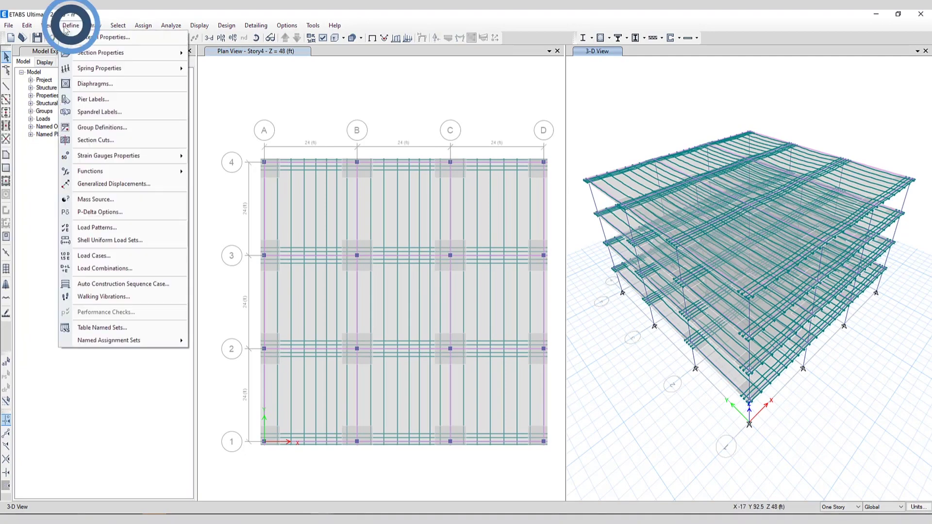
click(103, 228)
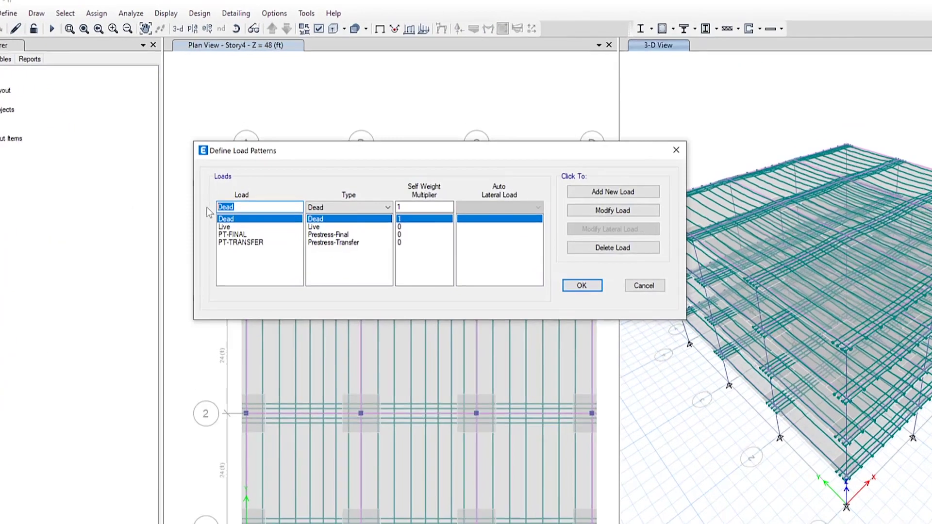
text(E)
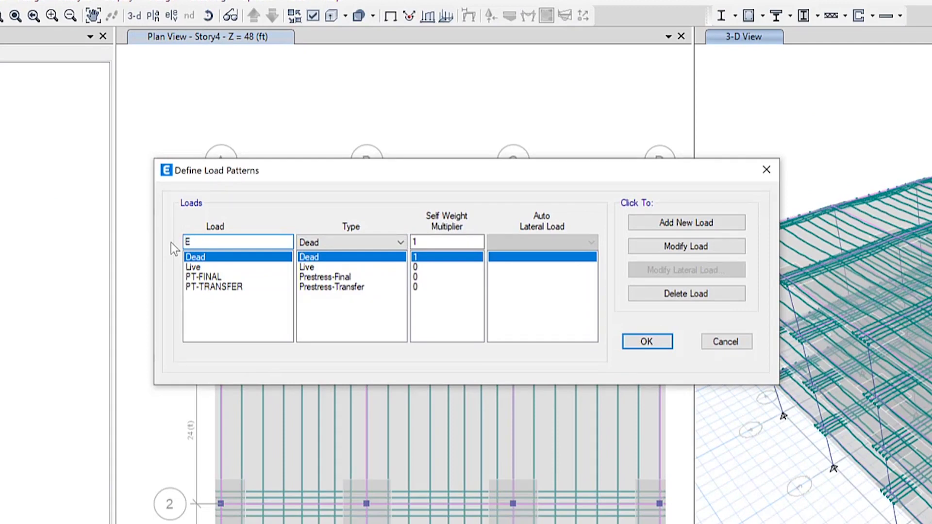
text(QX)
click(344, 242)
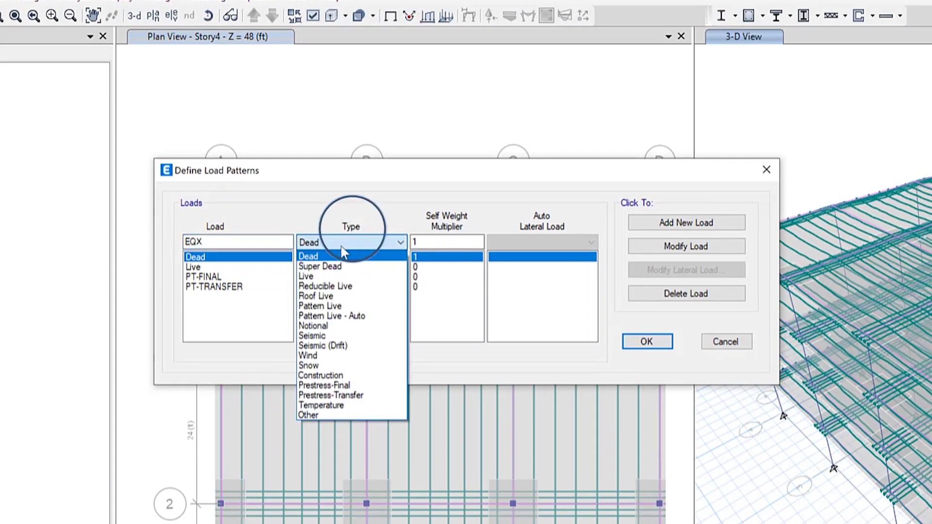
click(312, 335)
Give EQX the ASCE 7-22 auto lateral load, add it, and view its seismic parameters
click(563, 242)
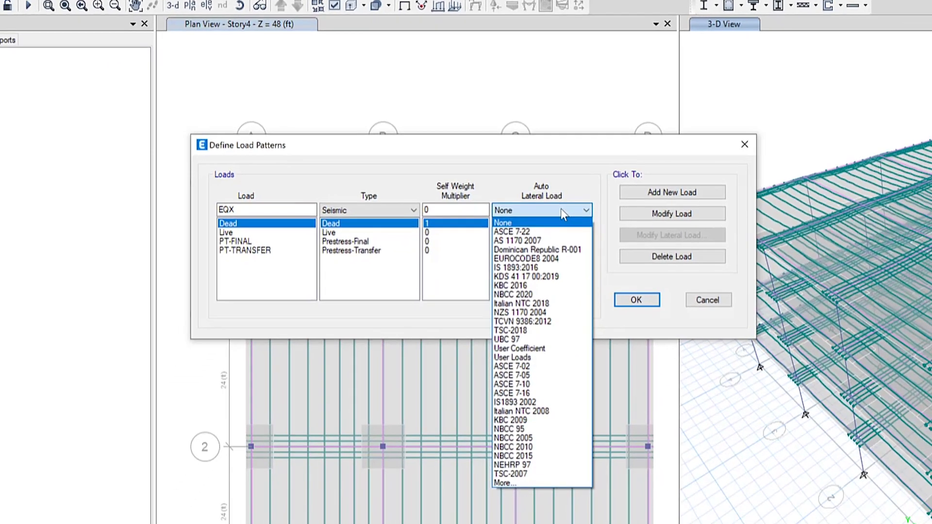
click(550, 293)
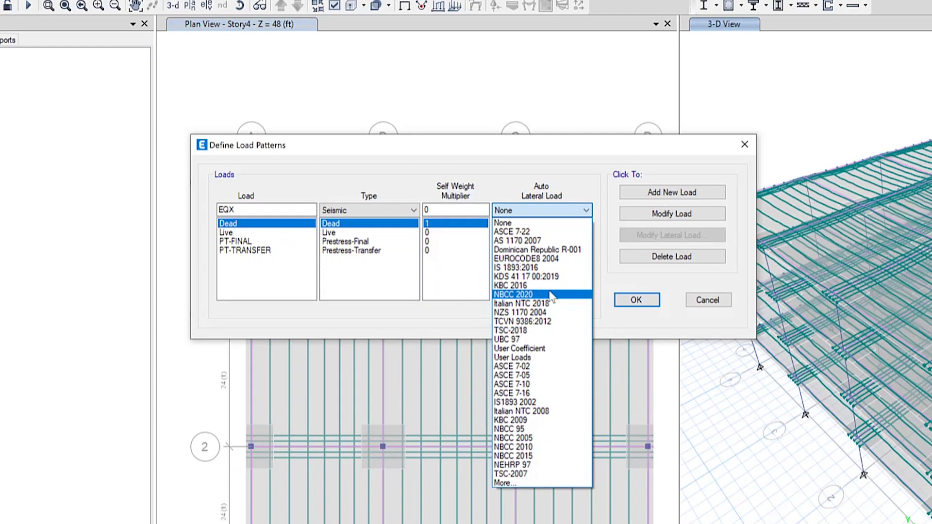
click(534, 232)
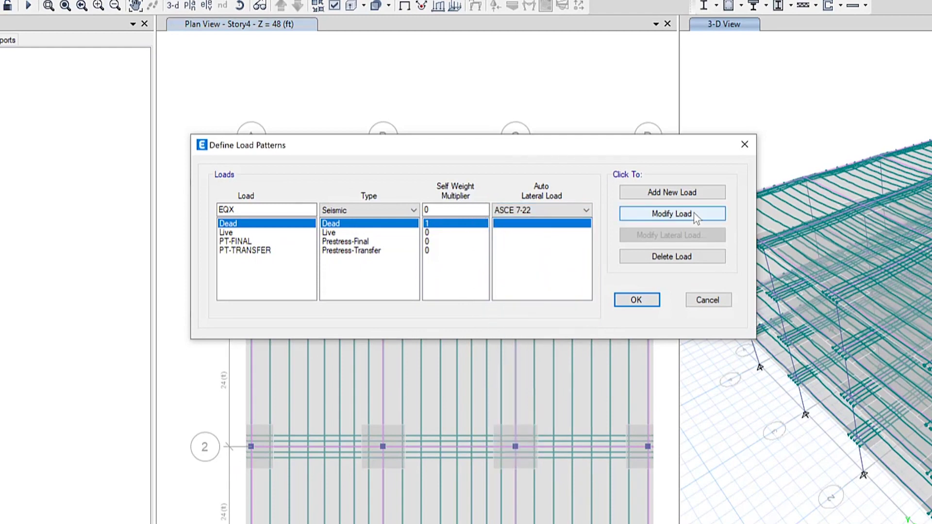
click(680, 192)
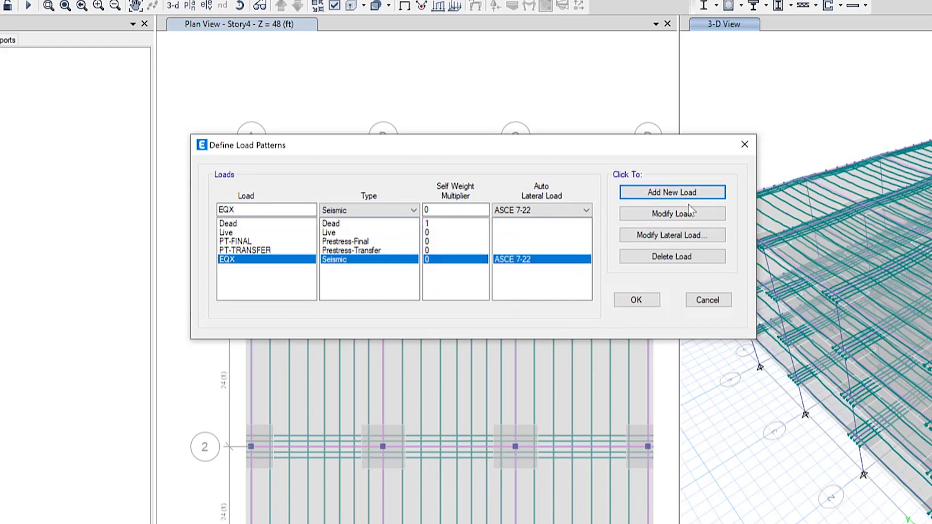
click(671, 190)
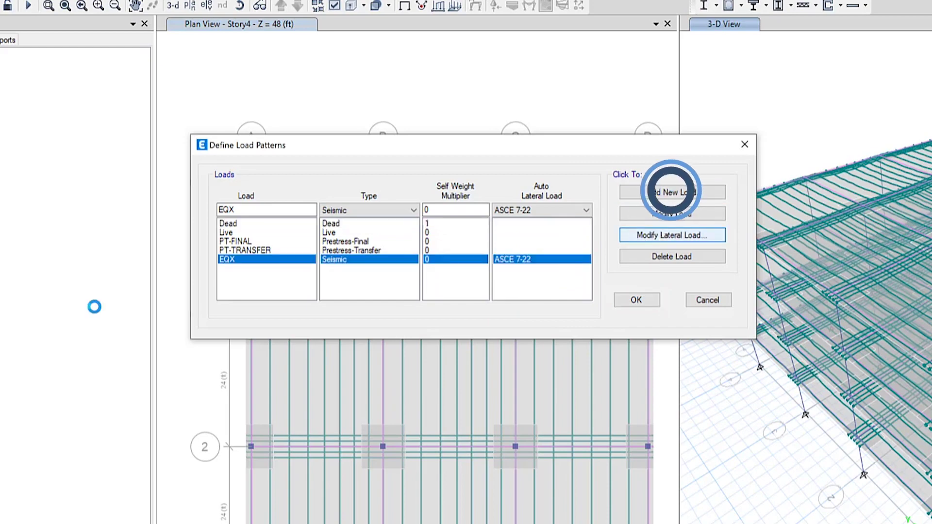
click(670, 235)
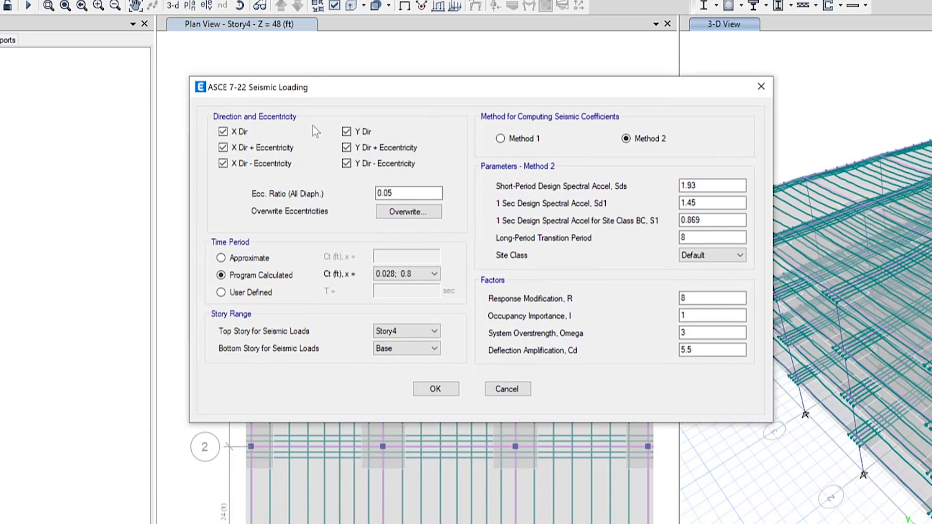
Switch EQX's auto lateral load to NBCC 2020 and accept its settings (Steel Moment Frame, Rd 5, Ro 1.5)
click(245, 118)
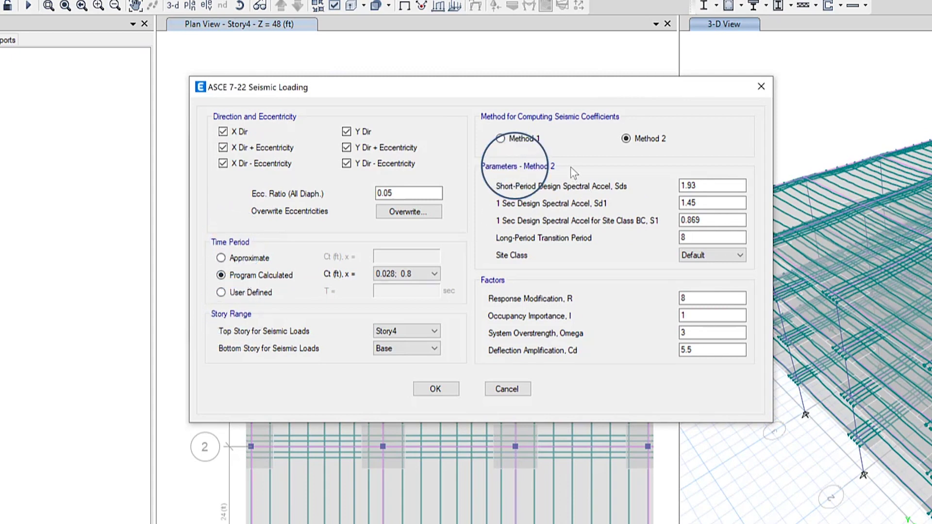
click(436, 390)
click(515, 214)
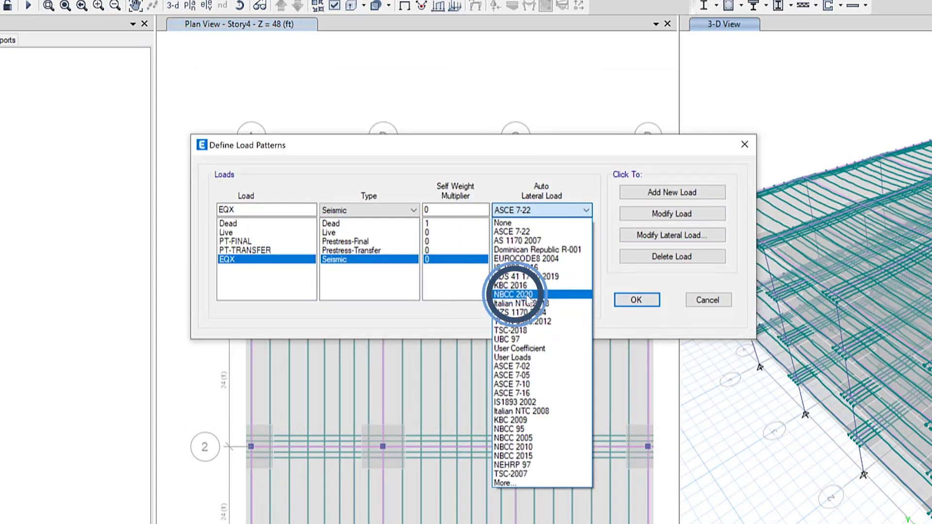
click(515, 295)
click(672, 213)
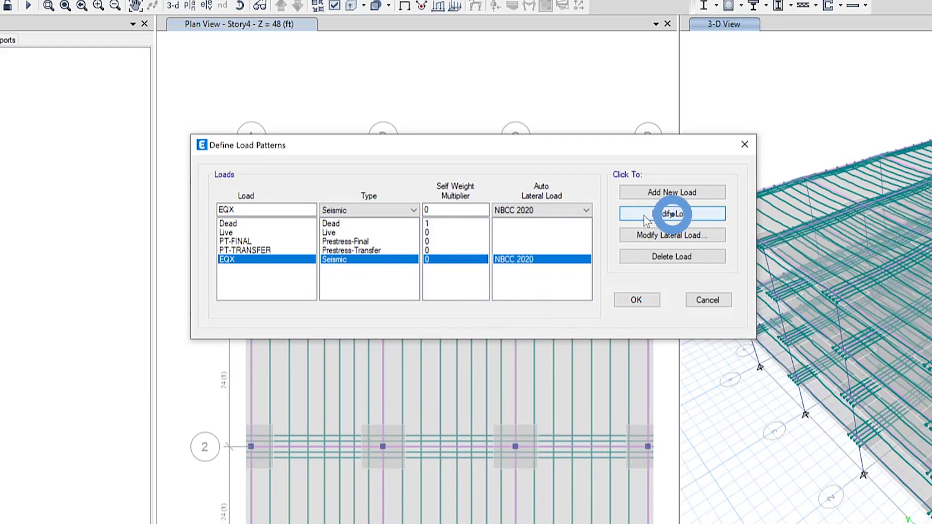
click(672, 235)
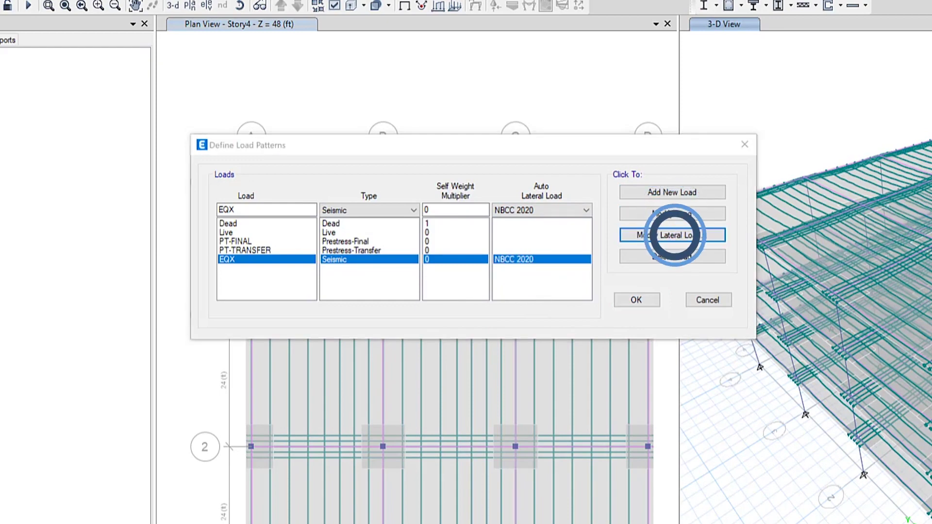
drag(441, 95, 588, 88)
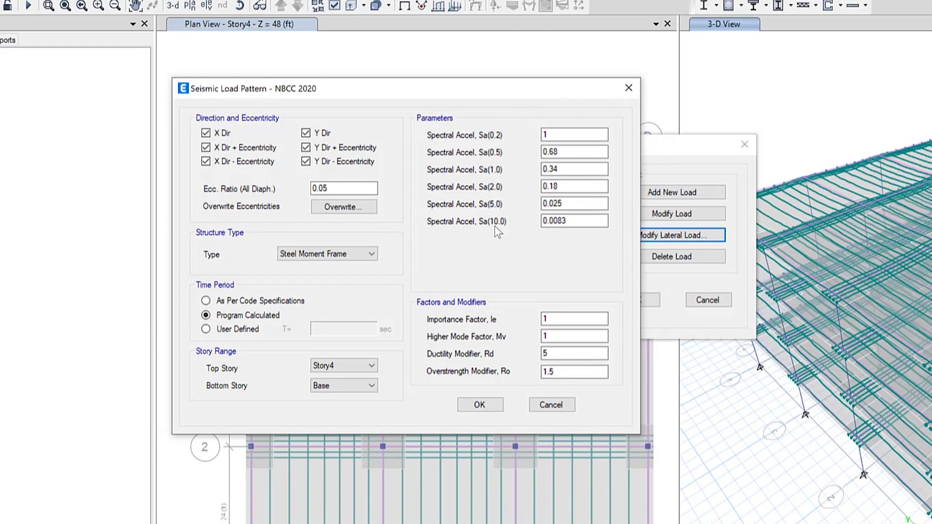
click(479, 404)
Add NBCC 2020 response spectrum function Func1 with 0.05 damping alongside UnifRS
click(636, 300)
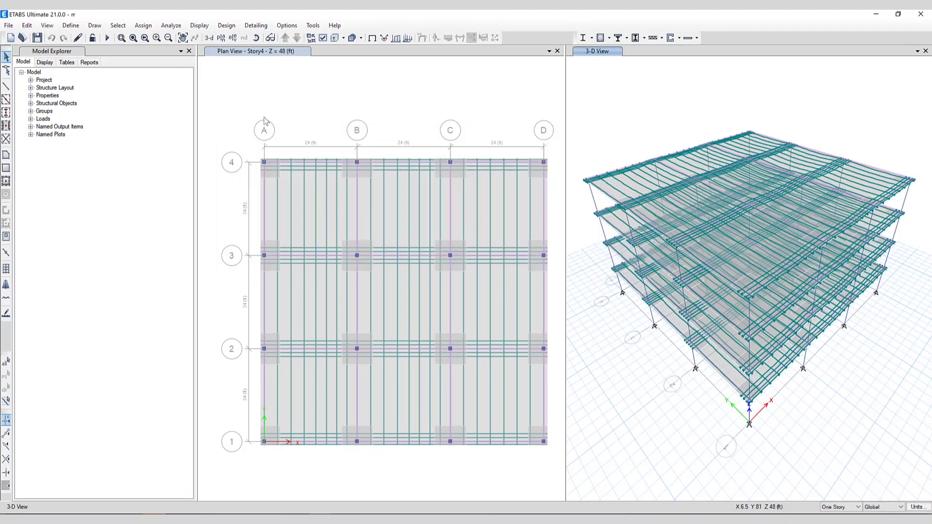
click(76, 29)
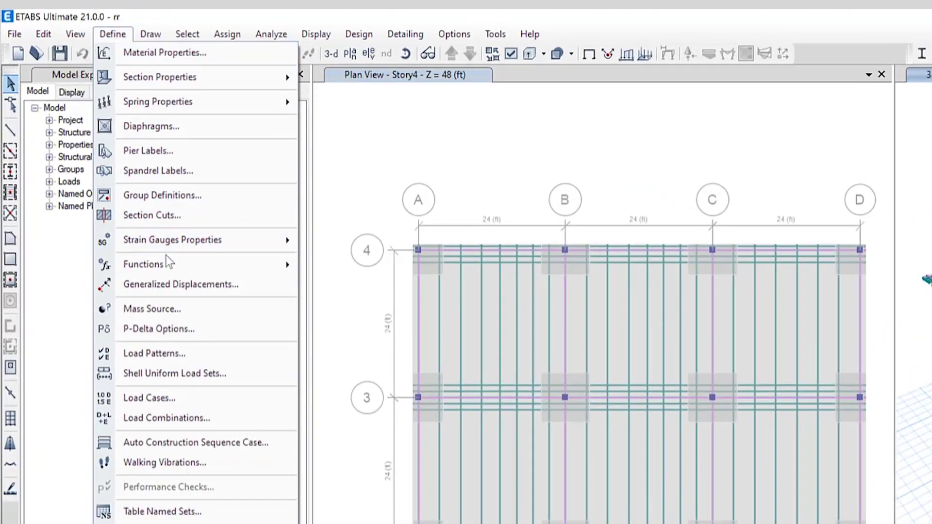
click(151, 264)
click(336, 267)
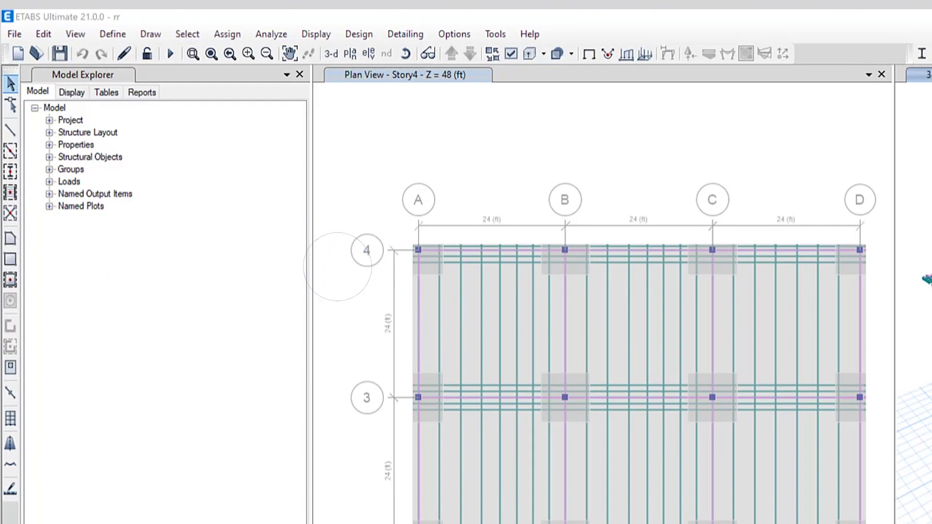
drag(551, 232, 653, 205)
click(615, 274)
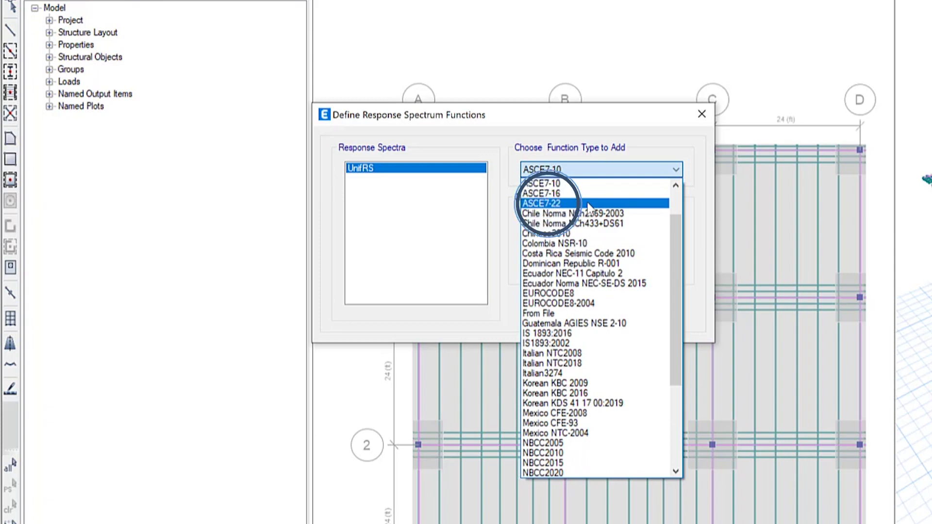
click(544, 473)
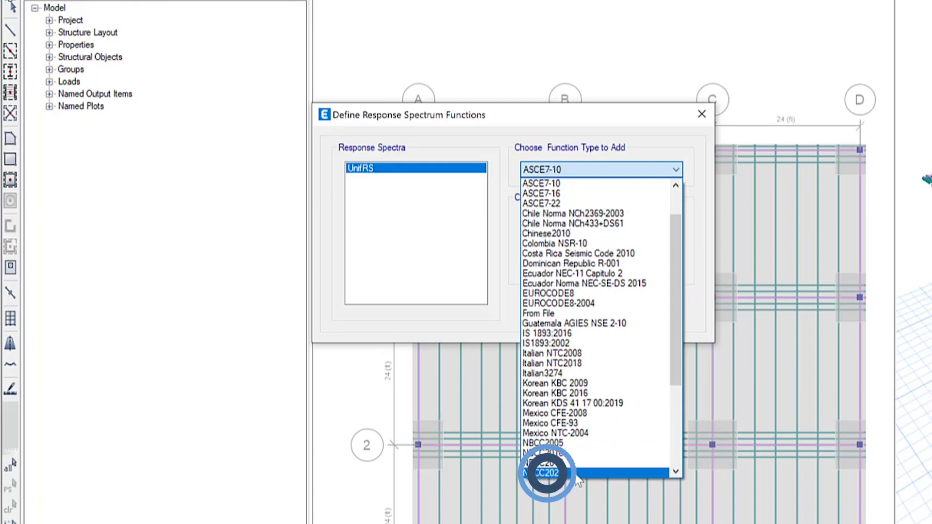
click(568, 216)
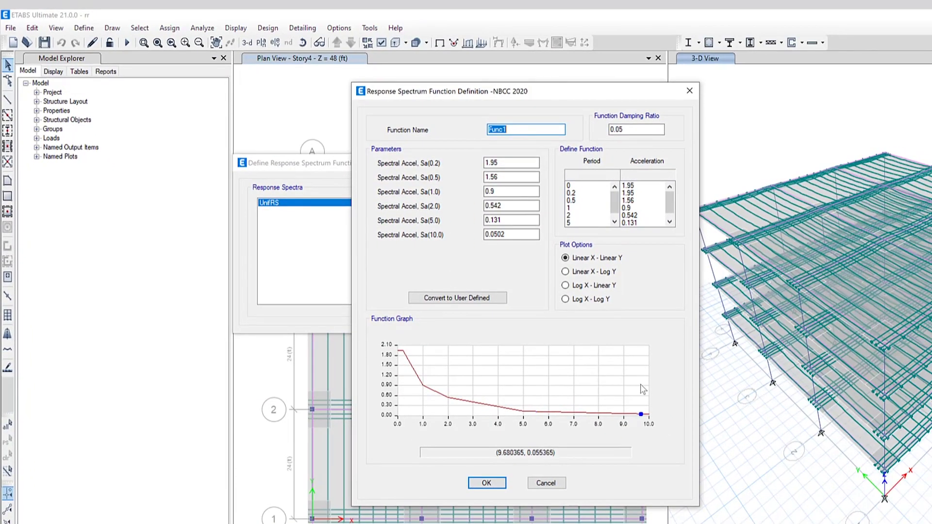
click(486, 483)
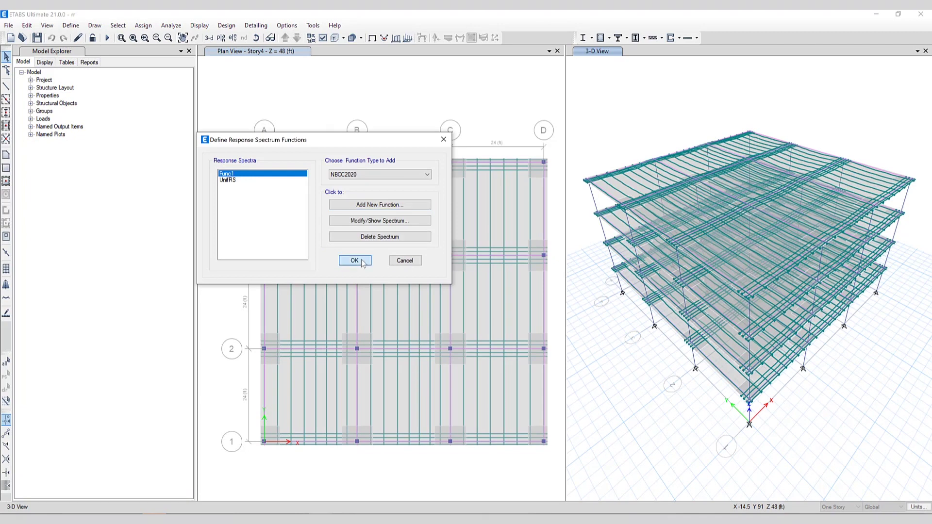
click(415, 305)
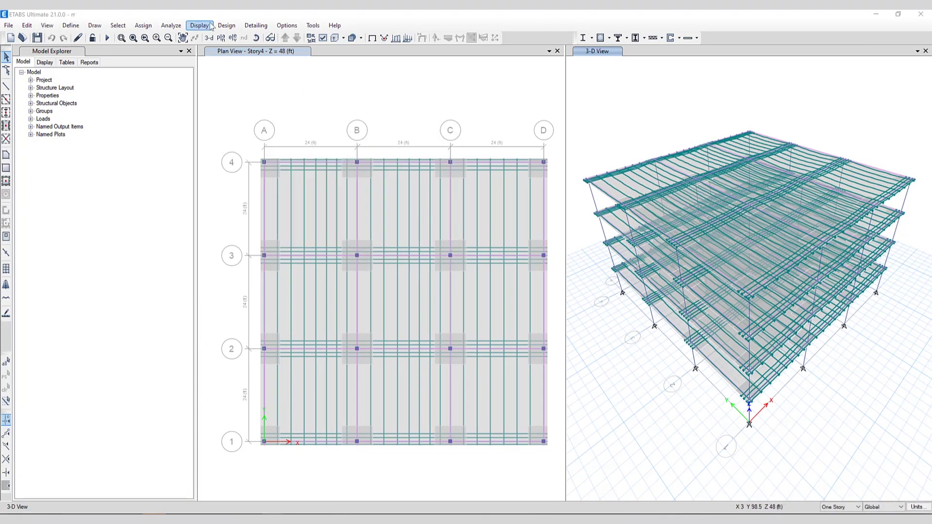
Change the steel frame design code from AISC 360-16 to AS 4100:2020
click(226, 25)
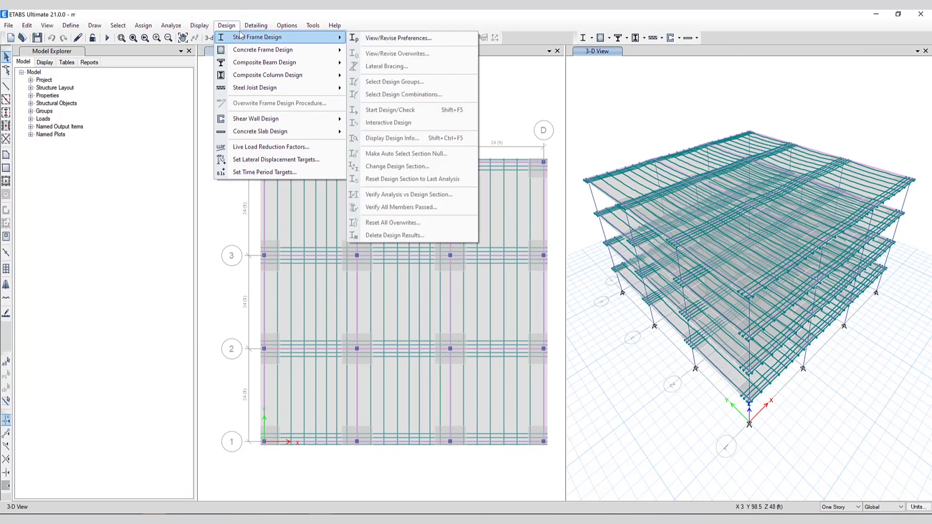
click(271, 37)
click(398, 38)
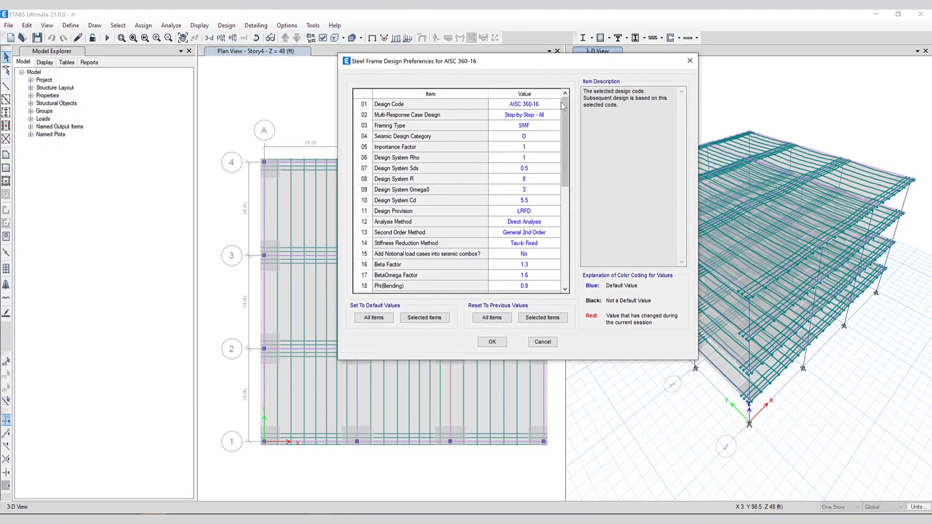
click(555, 105)
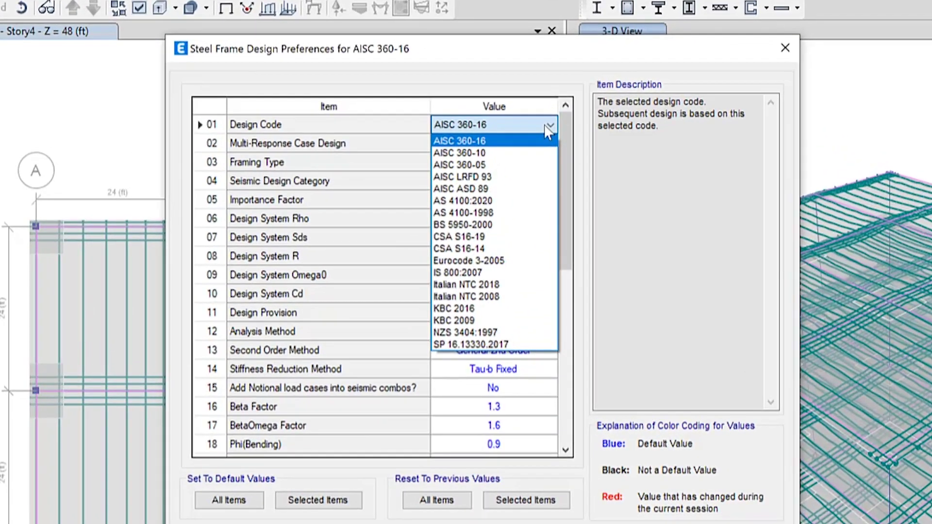
click(513, 207)
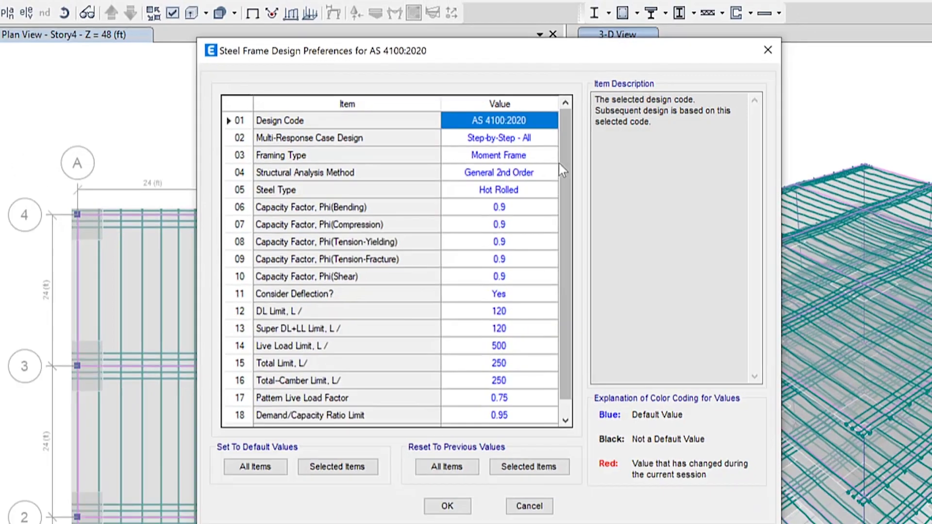
key(Return)
click(224, 27)
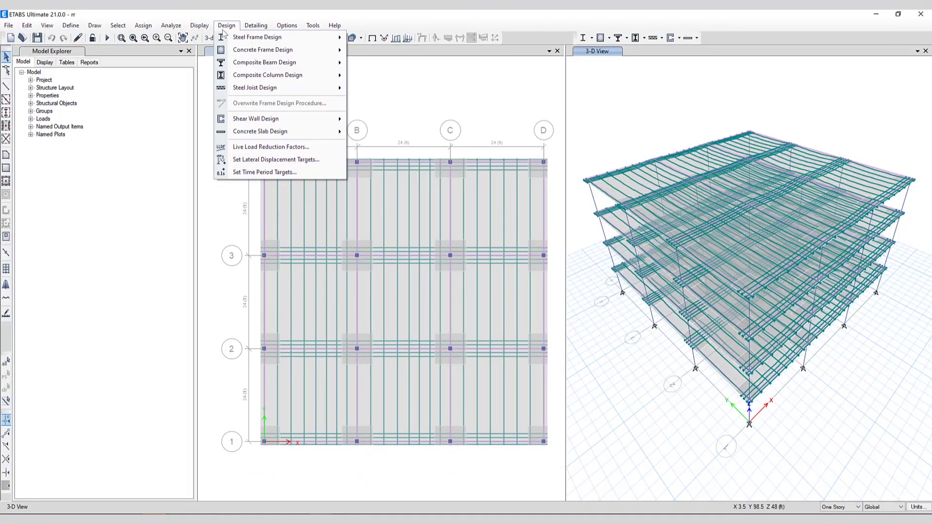
Switch the composite column design code from AISC 360-16 to Eurocode 4-2004
click(251, 74)
click(397, 75)
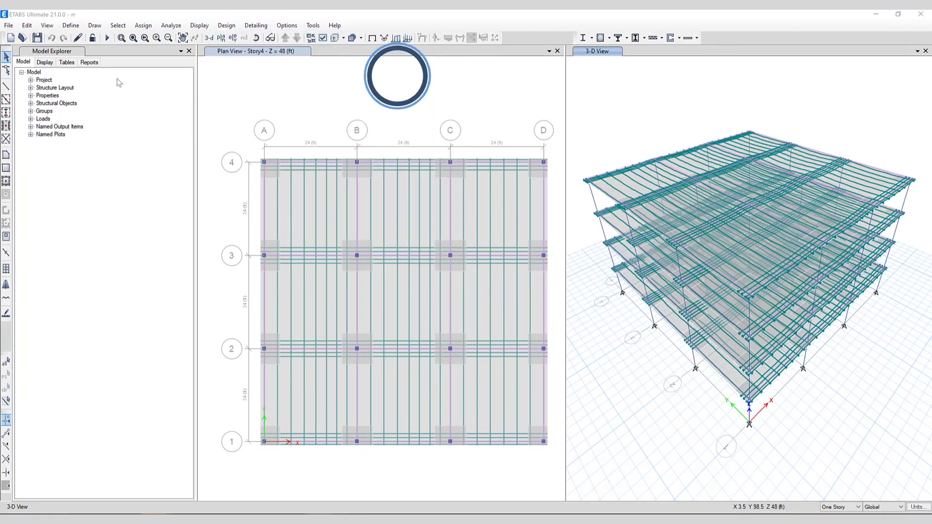
click(410, 115)
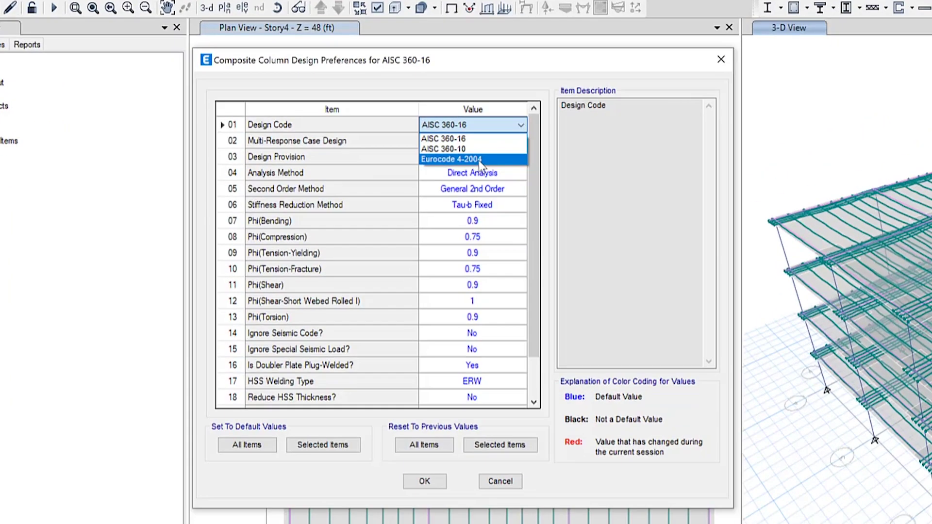
click(478, 161)
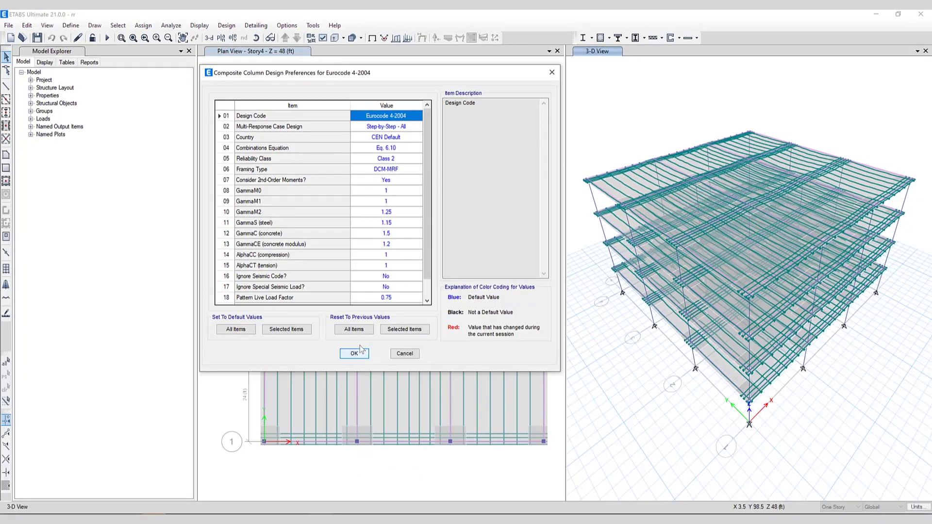
click(361, 351)
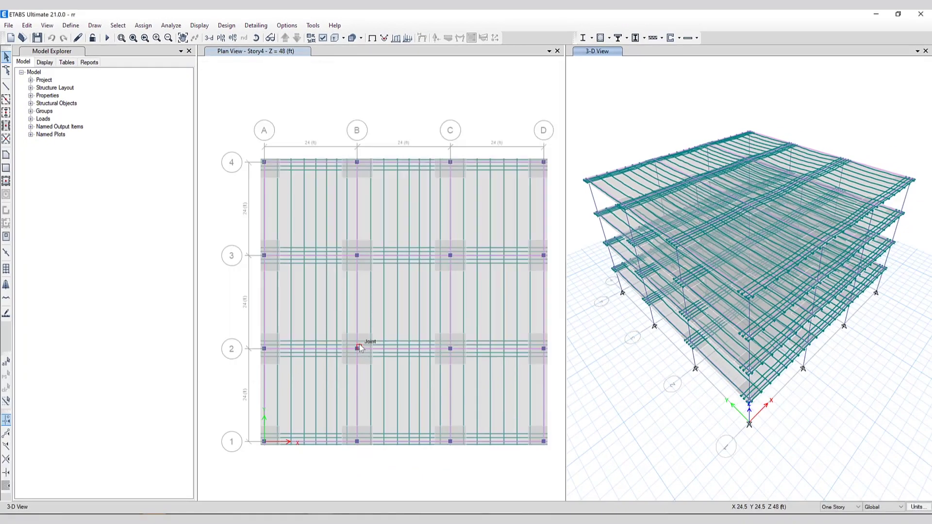